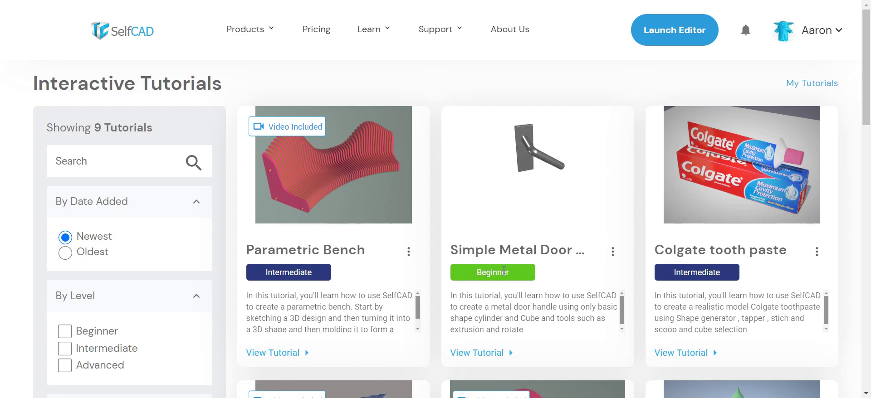
click(540, 166)
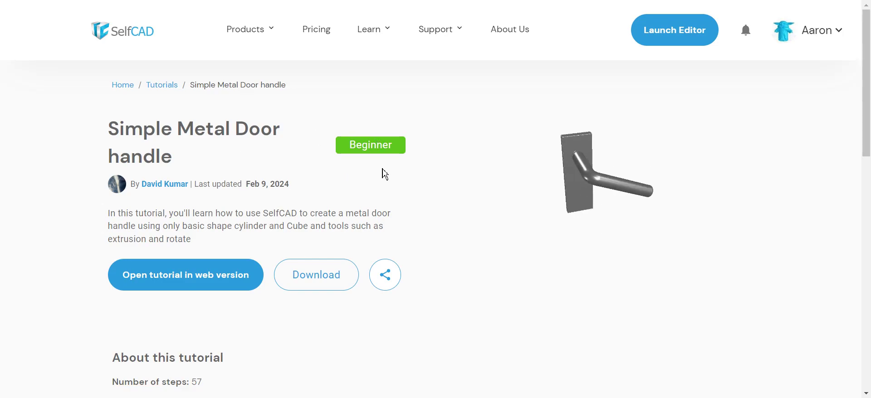
scroll(391, 182, down, 6)
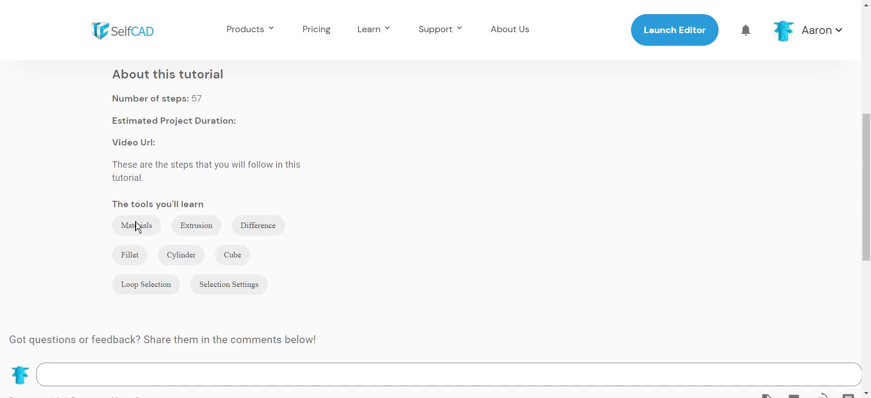
scroll(409, 249, up, 6)
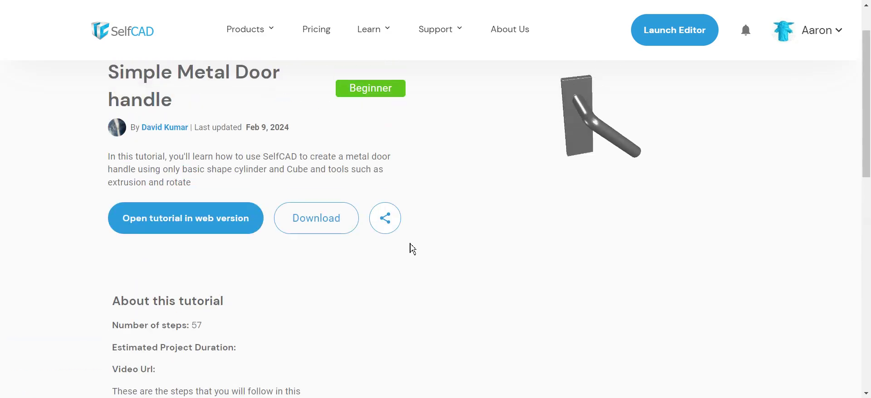
scroll(531, 243, down, 5)
scroll(532, 243, down, 2)
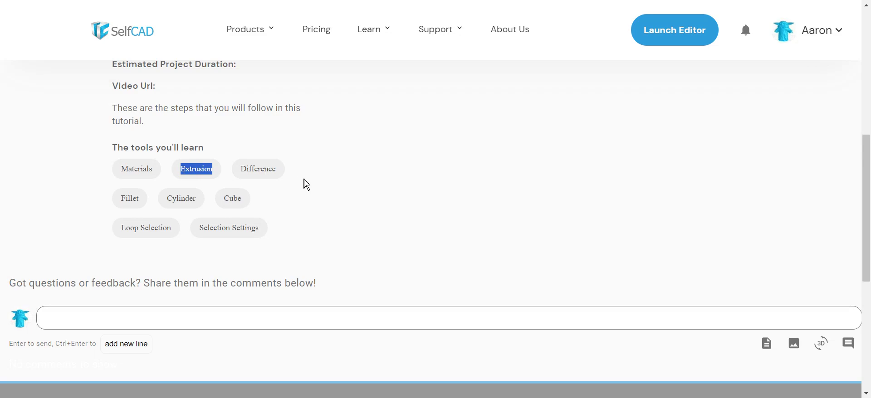
click(282, 176)
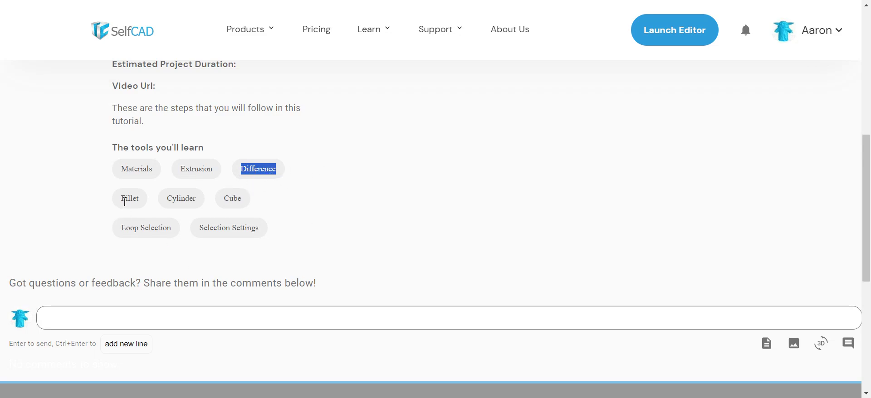
click(139, 196)
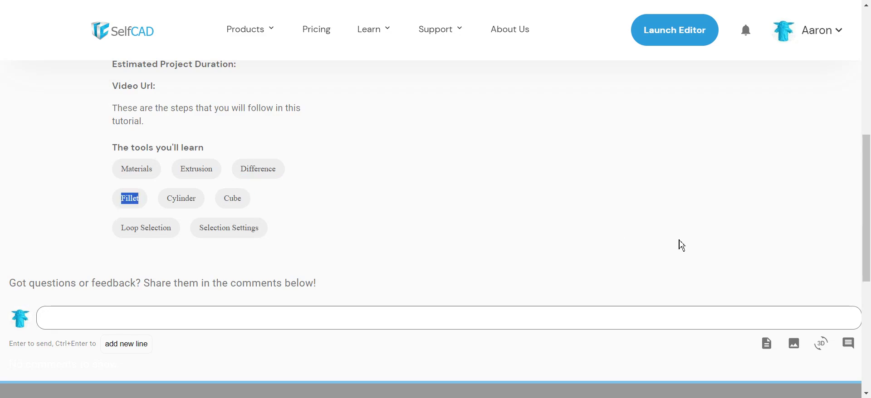
scroll(685, 247, up, 8)
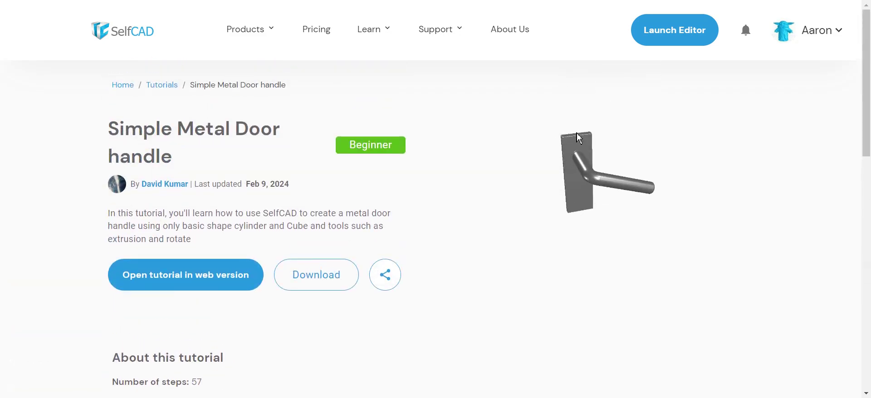
scroll(471, 254, down, 8)
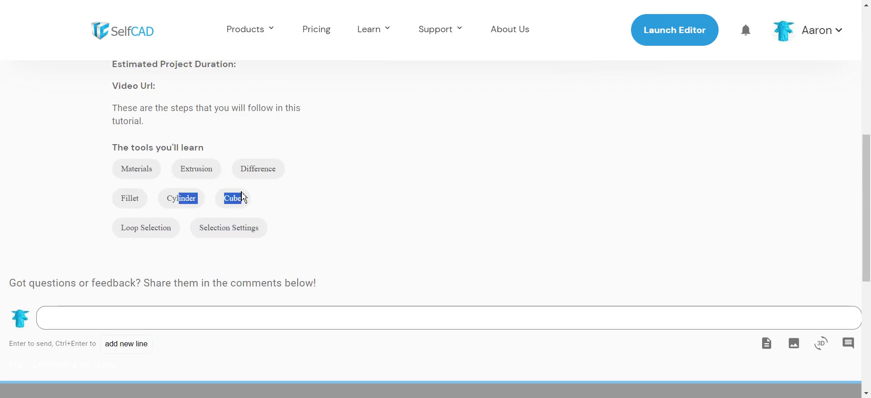
drag(253, 240, 129, 230)
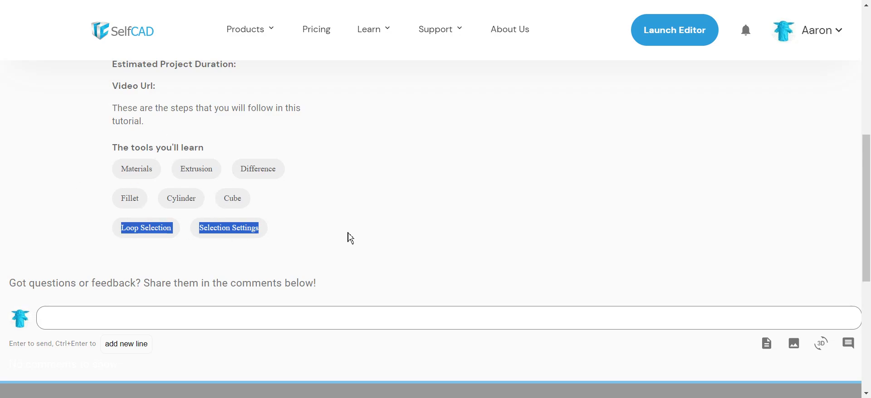
scroll(345, 252, up, 6)
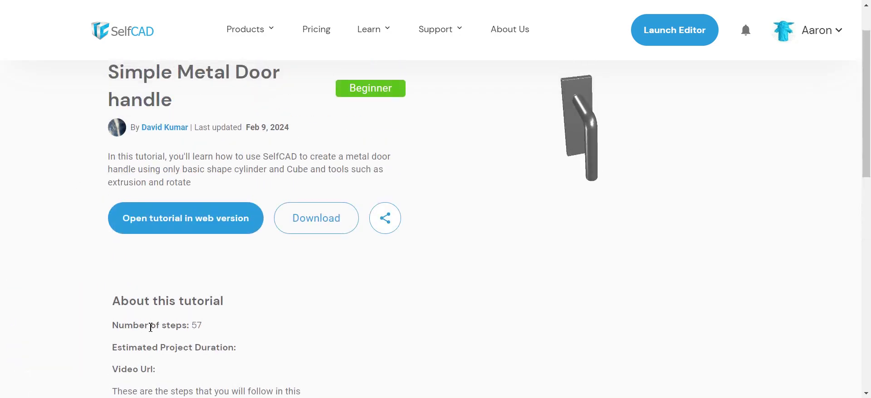
drag(212, 327, 177, 328)
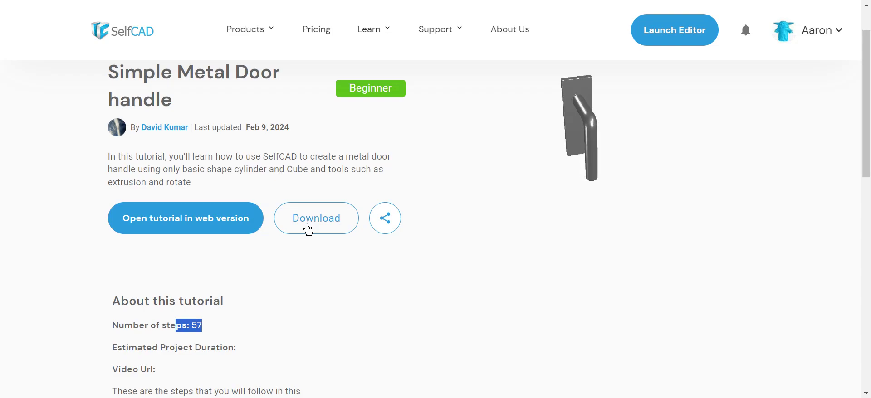
scroll(243, 305, down, 7)
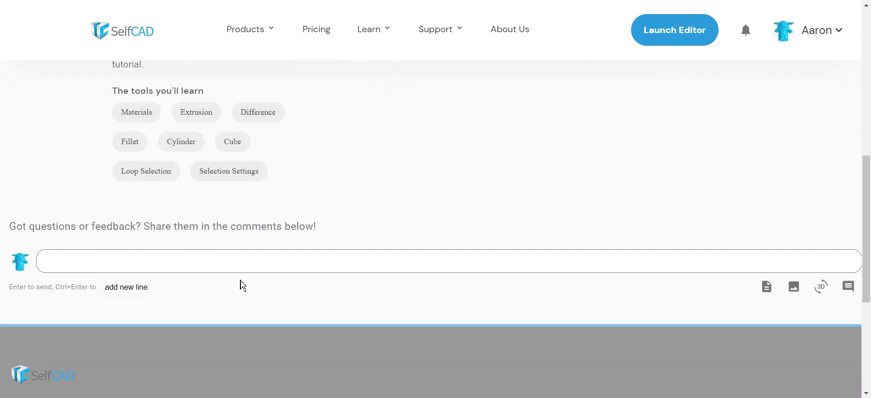
scroll(280, 180, up, 8)
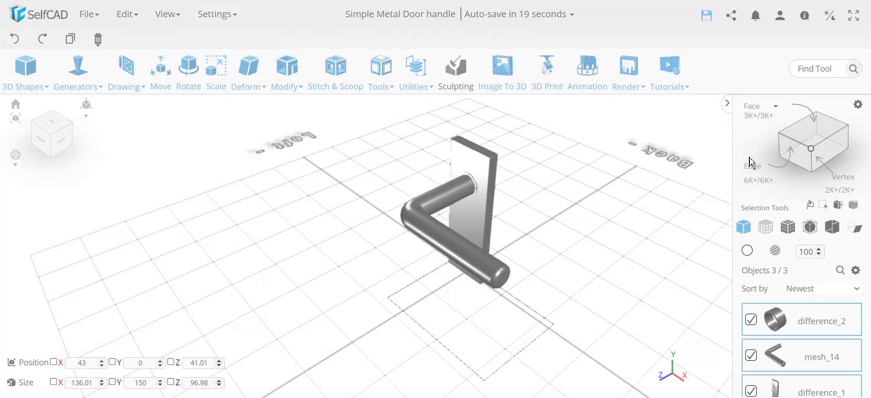
Inspect the Simple Metal Door handle model from both sides and open the Tutorials dropdown.
right_drag(722, 171, 598, 168)
scroll(519, 216, up, 5)
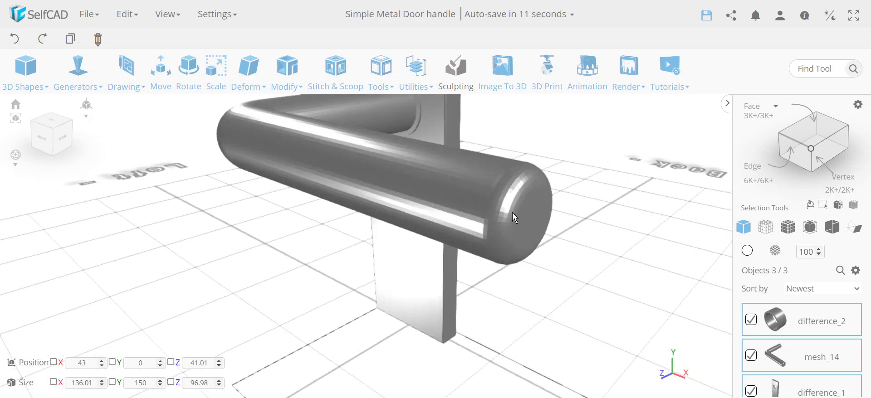
right_drag(461, 229, 532, 153)
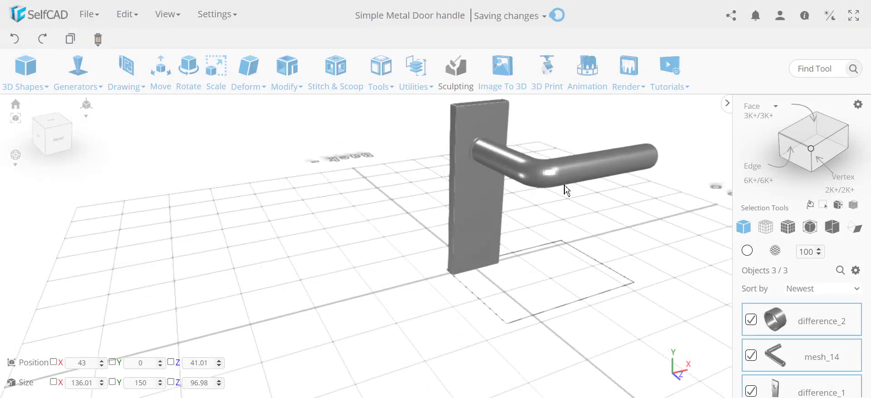
click(680, 79)
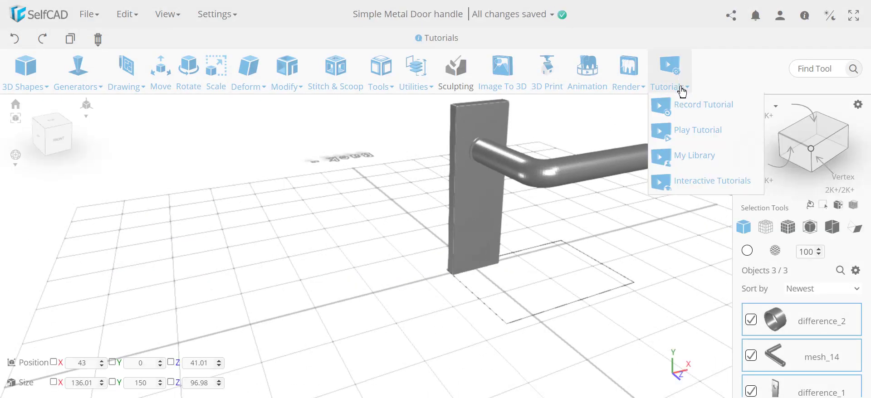
Play the Simple Metal Door handle tutorial file after removing all scene objects.
click(708, 130)
click(276, 289)
click(385, 219)
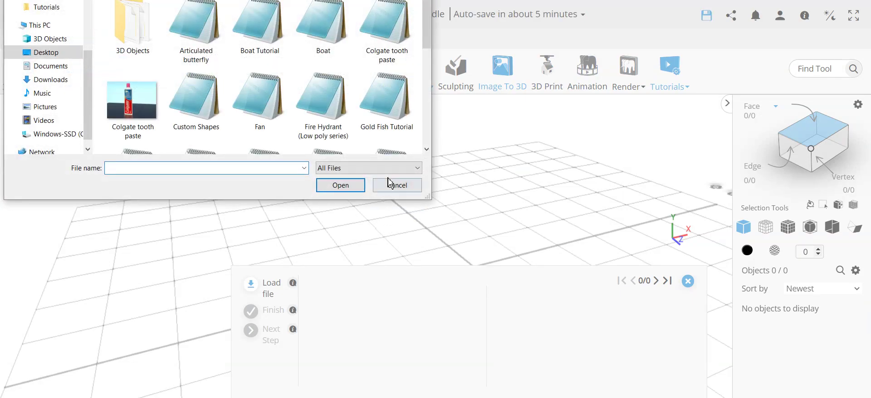
scroll(342, 129, down, 6)
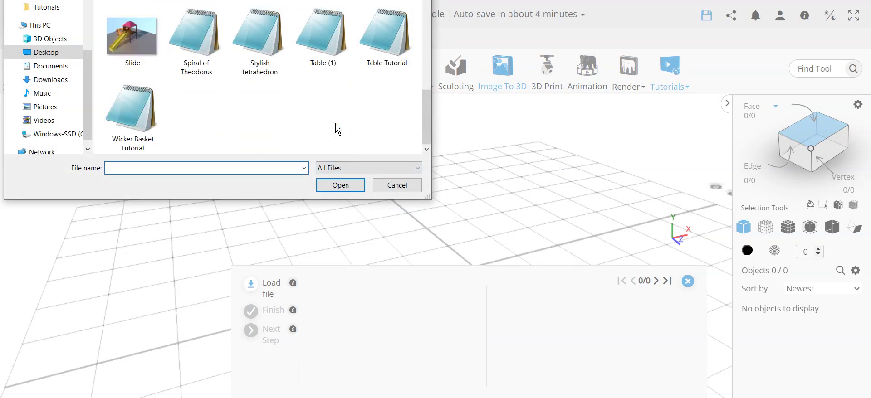
scroll(319, 126, up, 1)
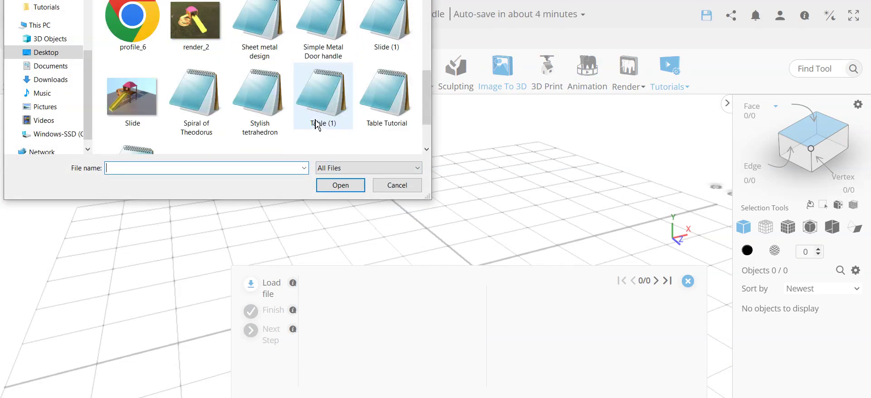
click(347, 31)
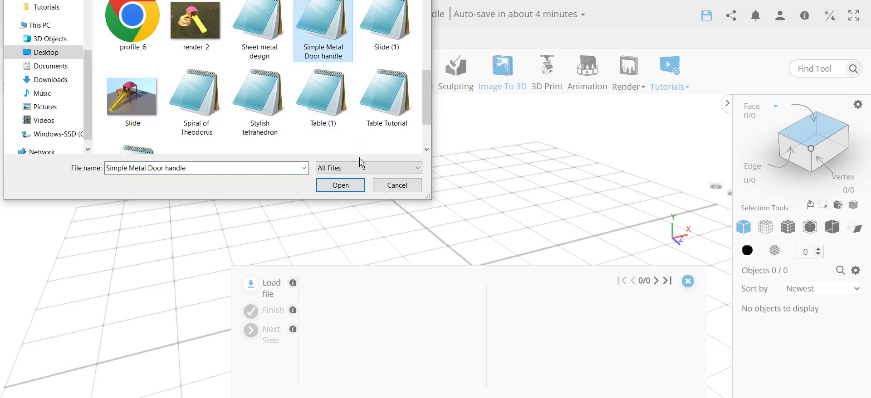
click(341, 186)
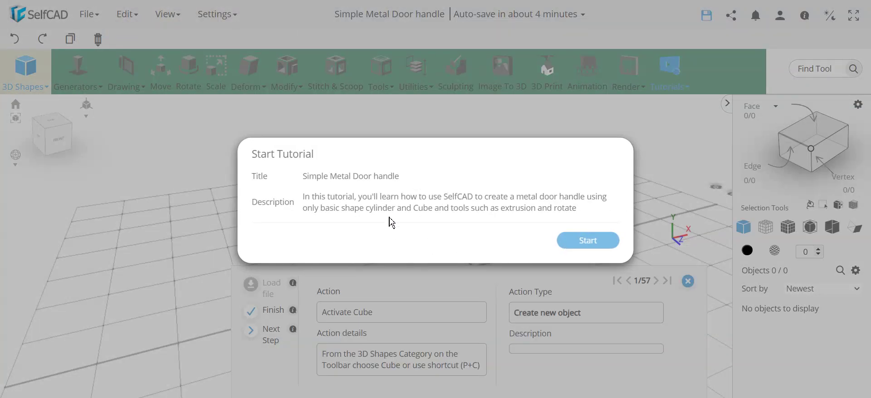
Start the tutorial and add a 50 by 150 by 10 cube as the plate.
click(586, 243)
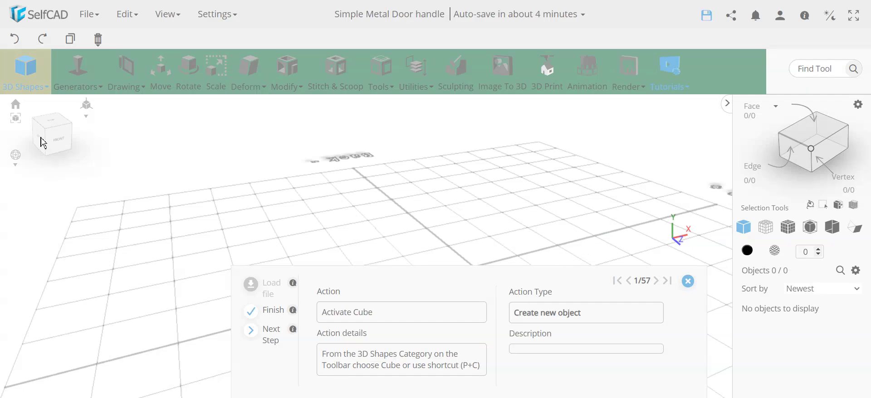
click(26, 71)
click(25, 107)
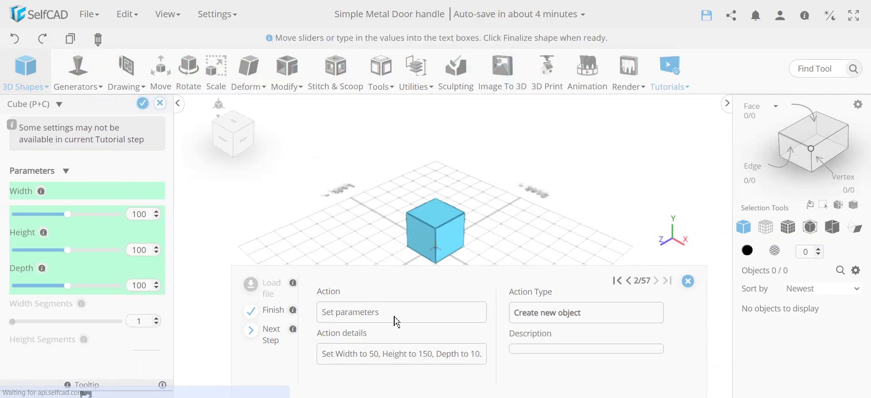
click(272, 336)
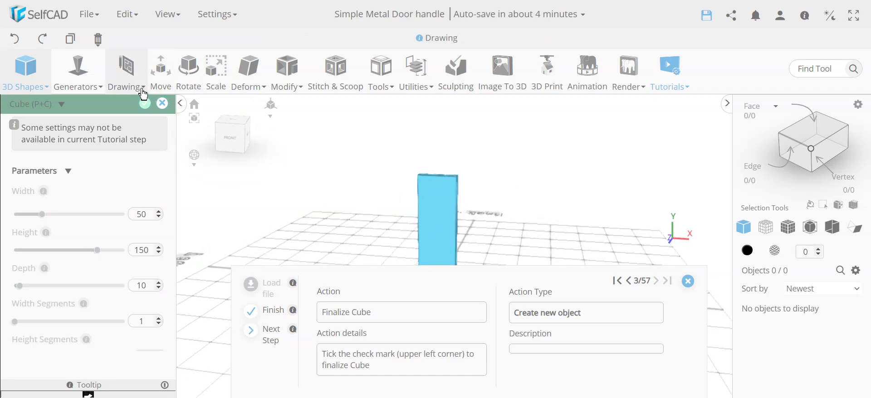
click(145, 103)
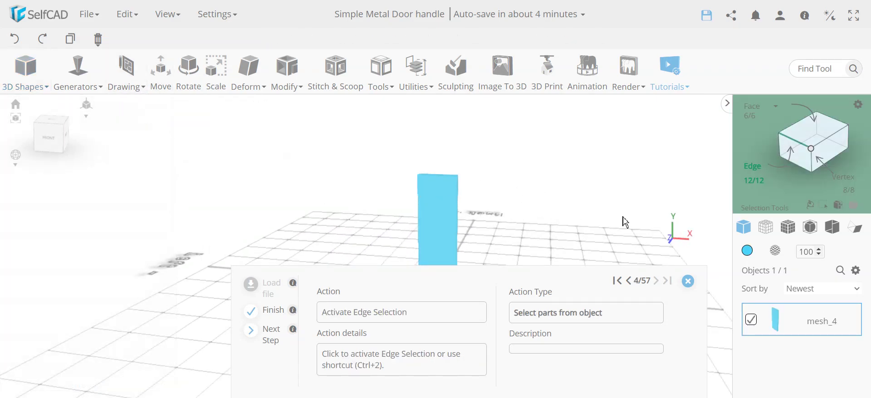
Select all the plate's edges and fillet them at intensity 1, level 5.
click(753, 174)
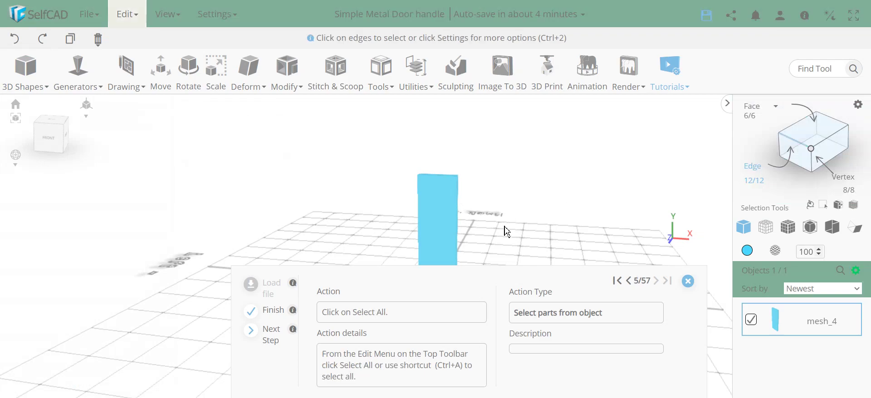
click(857, 271)
click(847, 357)
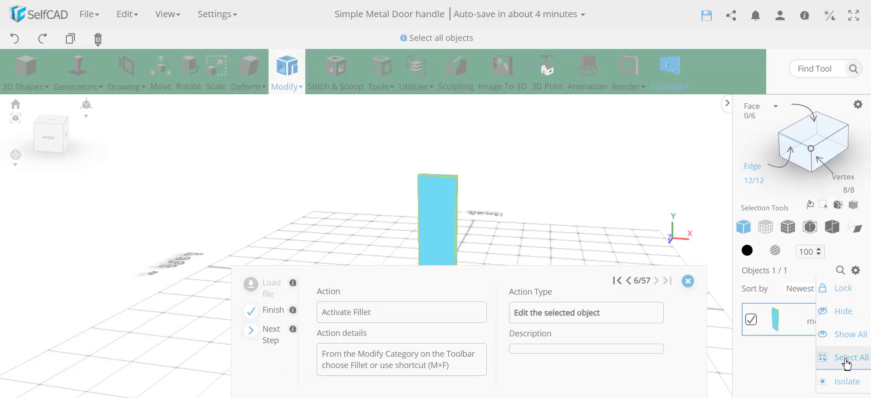
drag(522, 213, 253, 140)
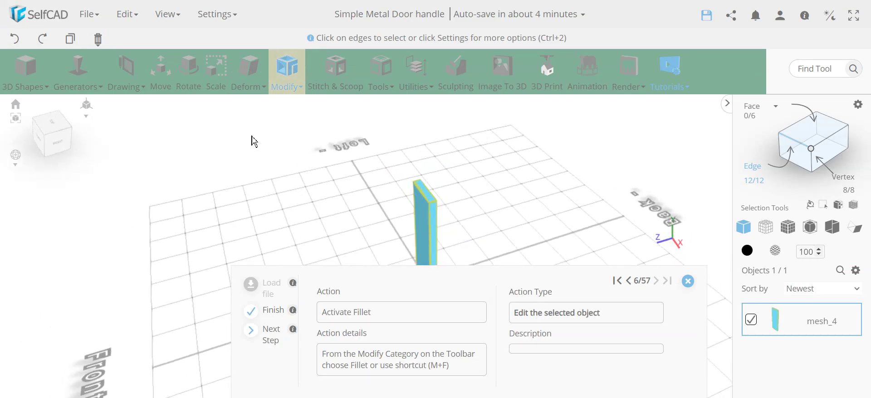
click(290, 80)
click(307, 209)
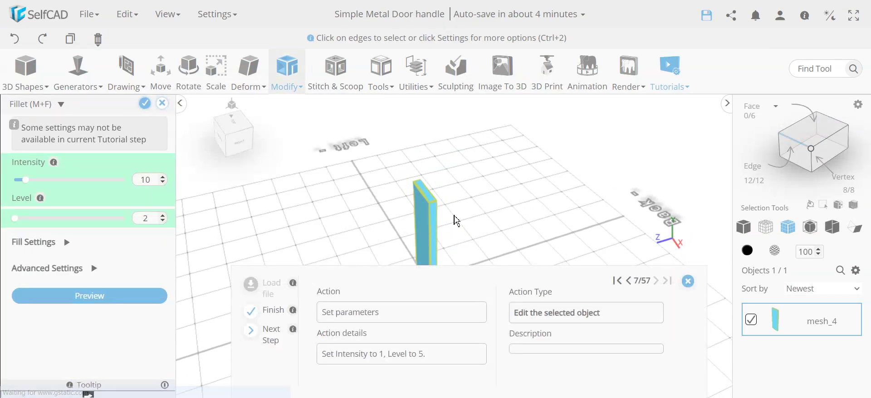
click(272, 340)
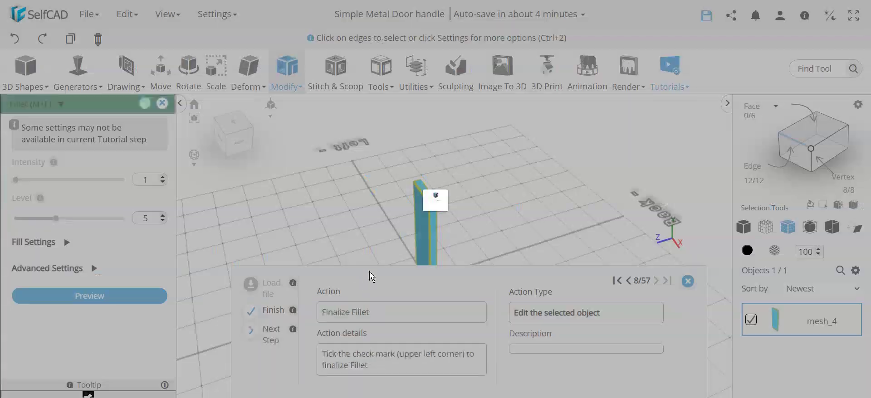
scroll(440, 218, up, 5)
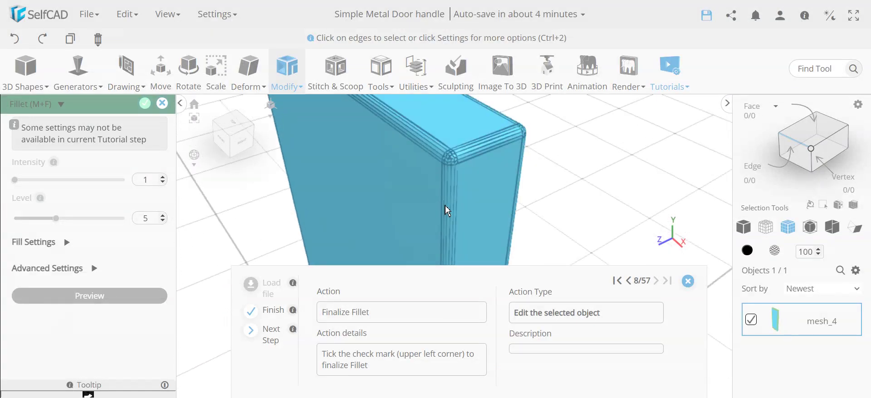
click(146, 105)
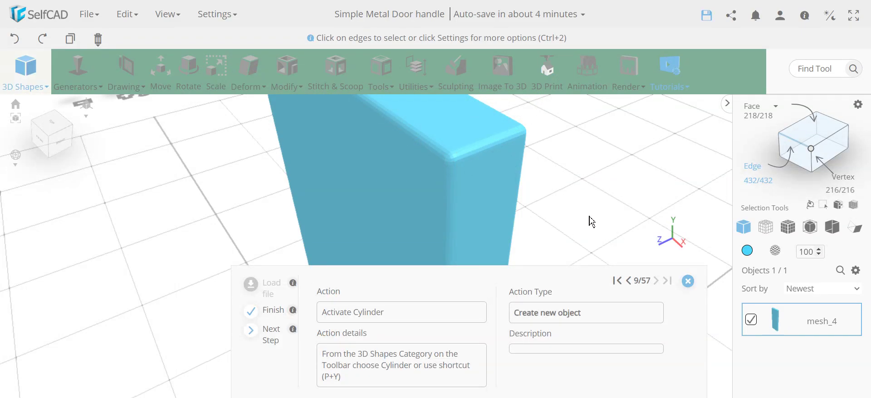
Add a cylinder with radius 12, height 12, 64 segments, Position Y 100, Rotation X 90.
click(752, 175)
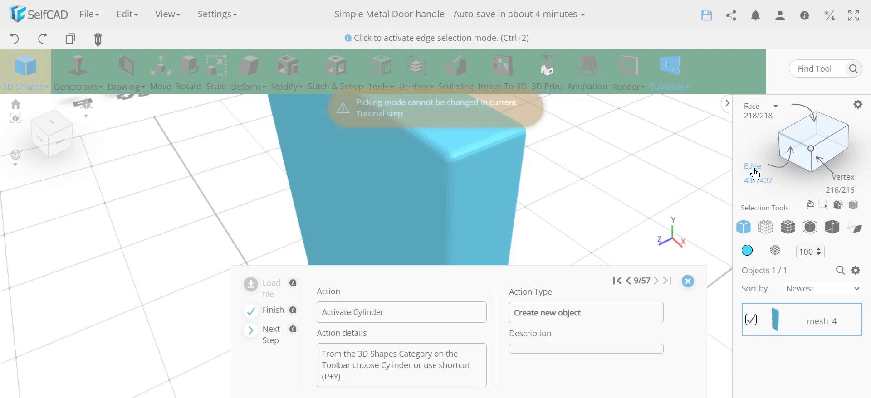
click(26, 68)
click(34, 167)
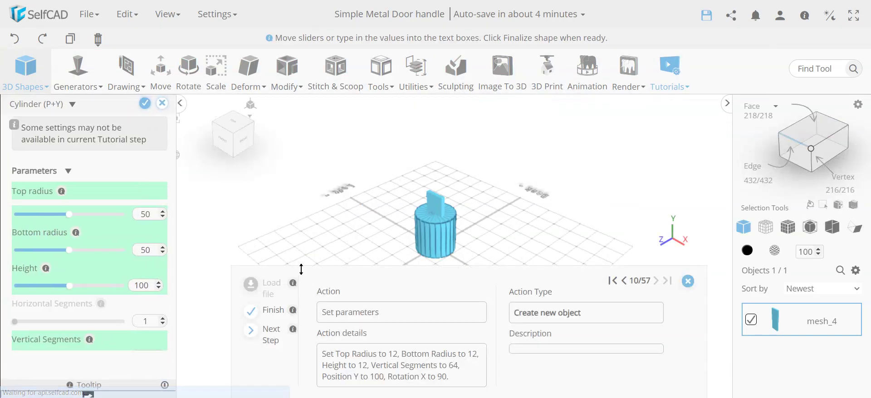
click(278, 335)
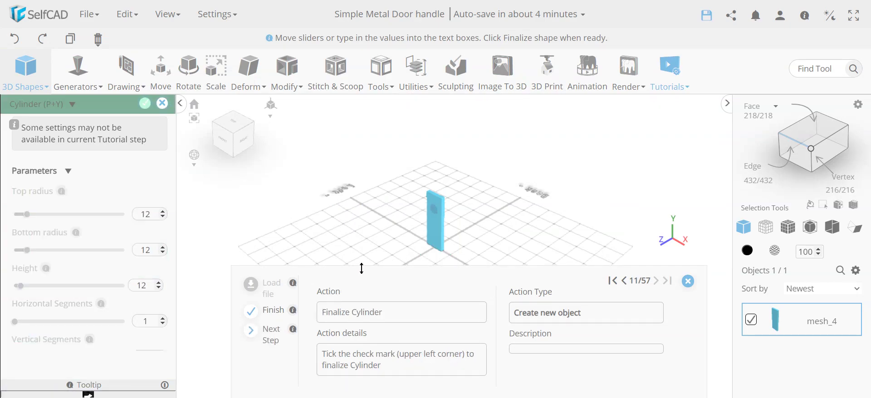
scroll(135, 261, down, 1)
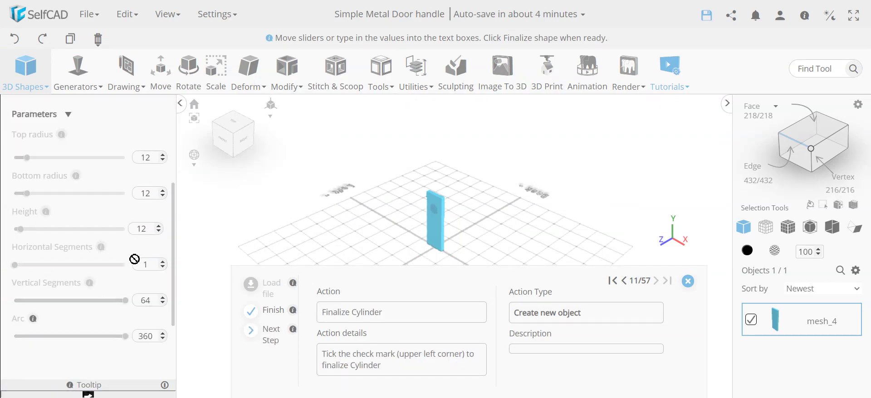
scroll(140, 271, up, 1)
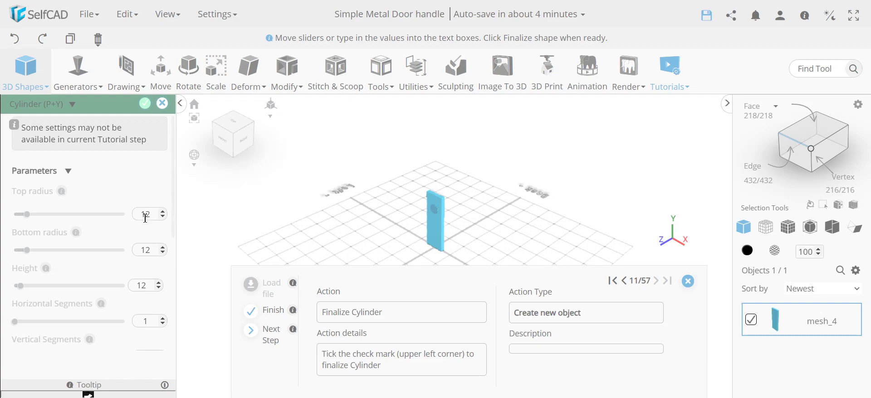
scroll(132, 241, down, 4)
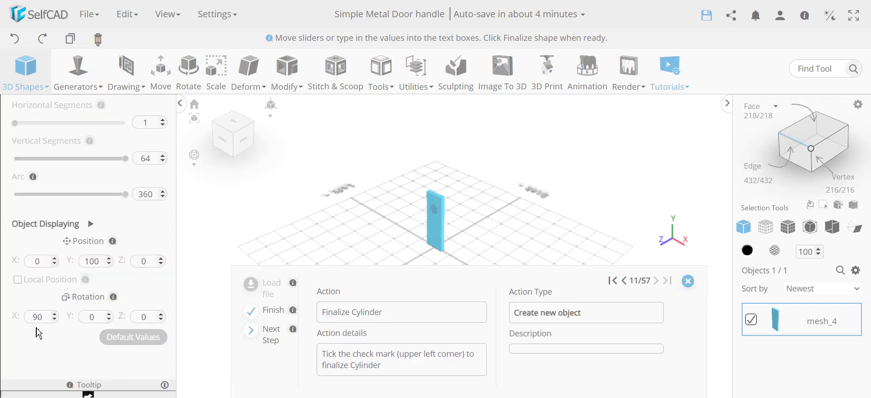
scroll(451, 205, up, 5)
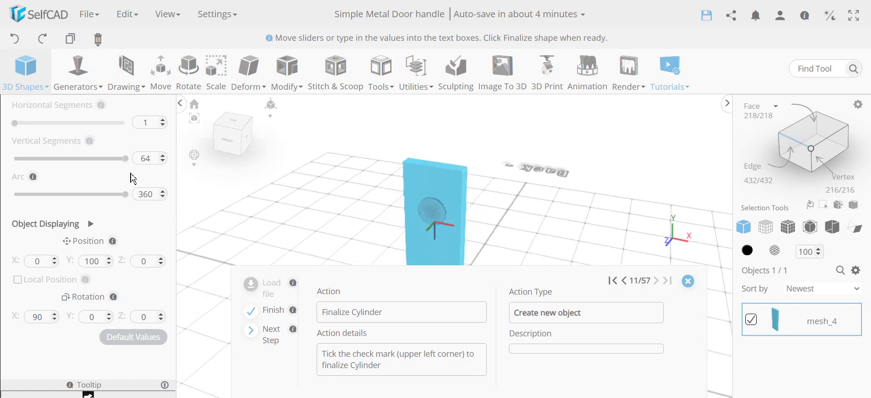
scroll(132, 177, up, 4)
click(146, 104)
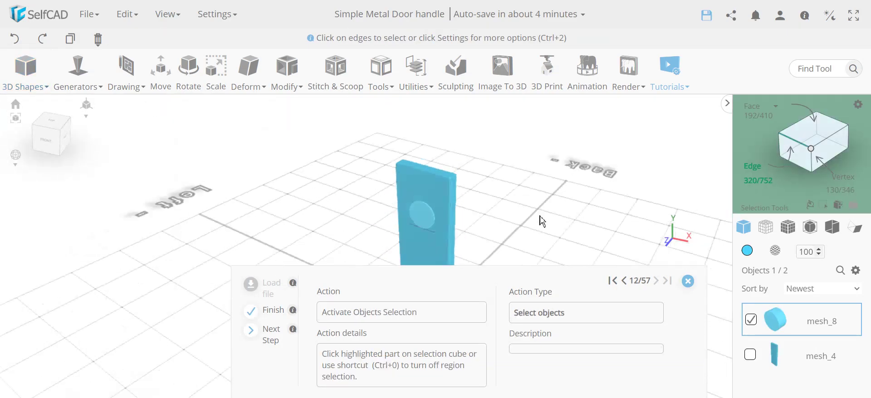
right_drag(586, 220, 471, 222)
scroll(408, 222, up, 5)
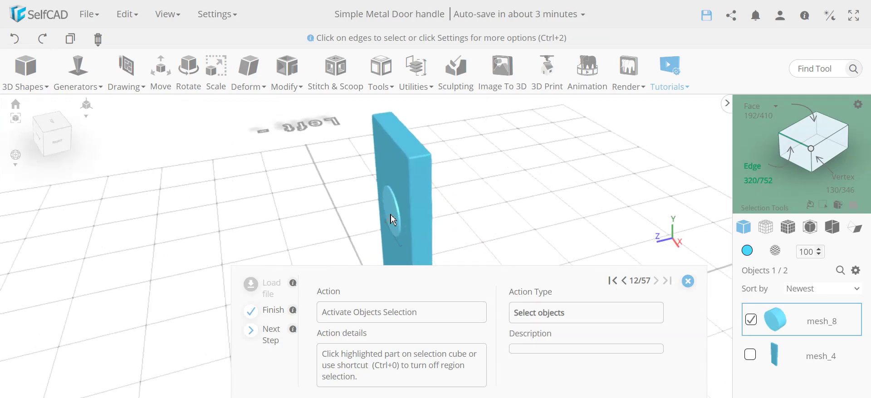
right_drag(413, 204, 365, 203)
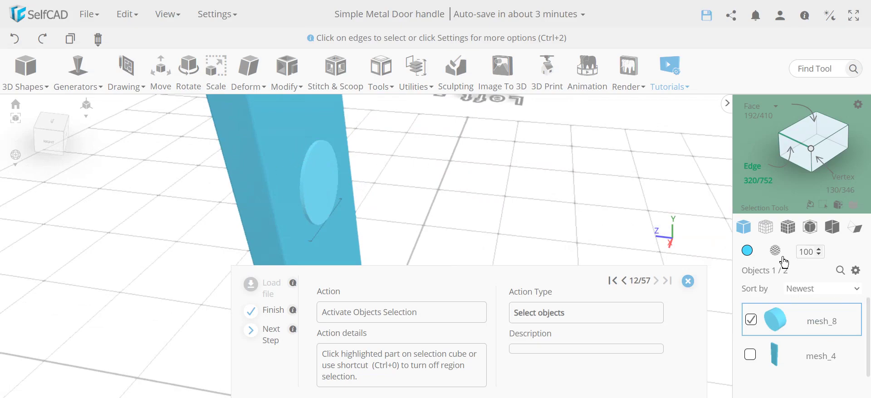
Subtract mesh_8 from plate mesh_4 with Keep subtracted objects enabled.
click(757, 172)
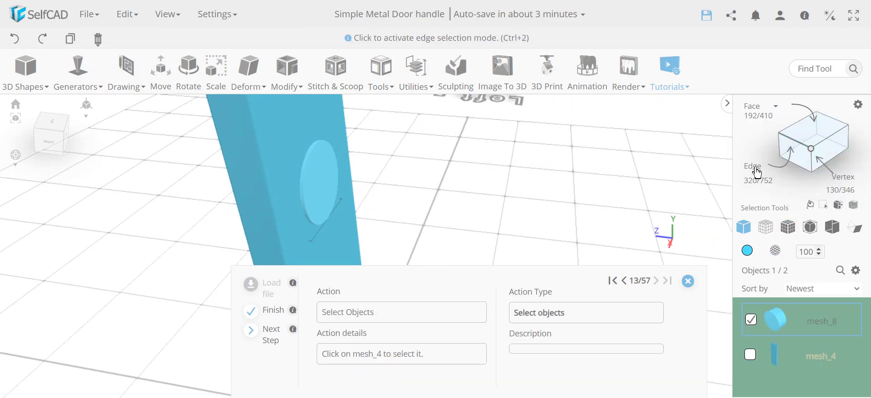
click(751, 356)
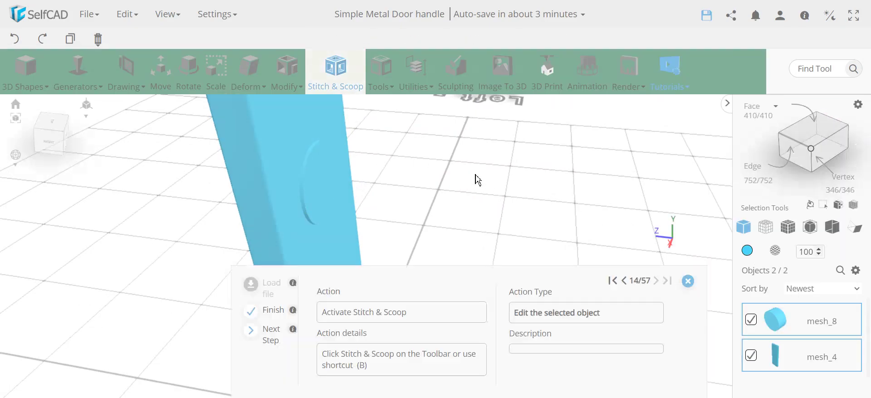
click(338, 82)
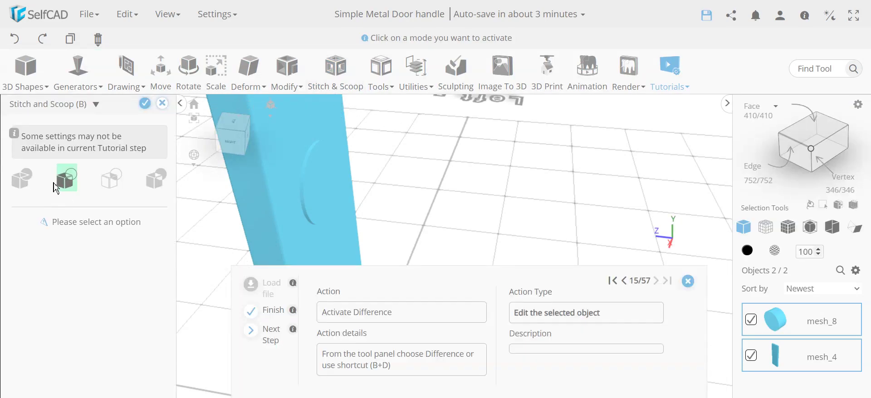
click(67, 179)
click(63, 241)
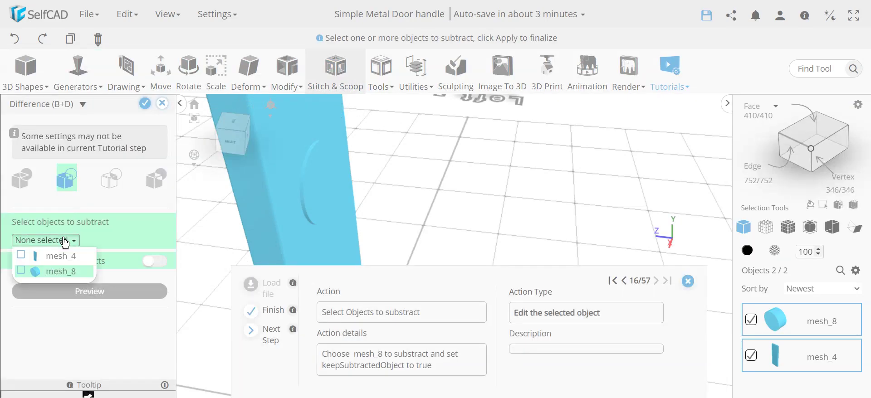
click(56, 271)
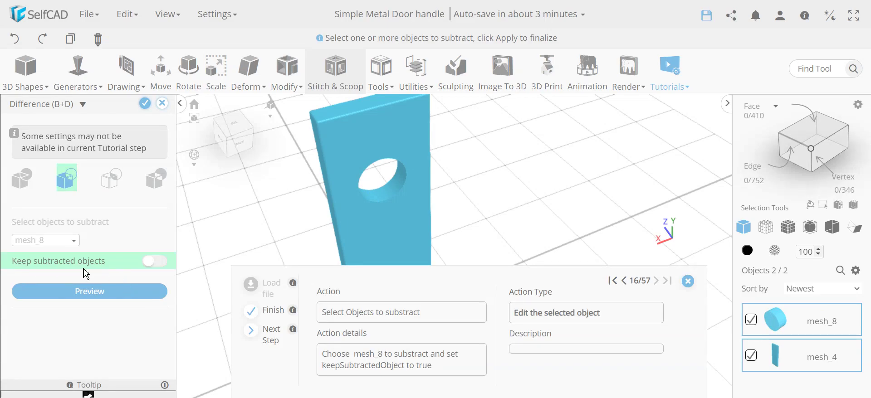
click(155, 262)
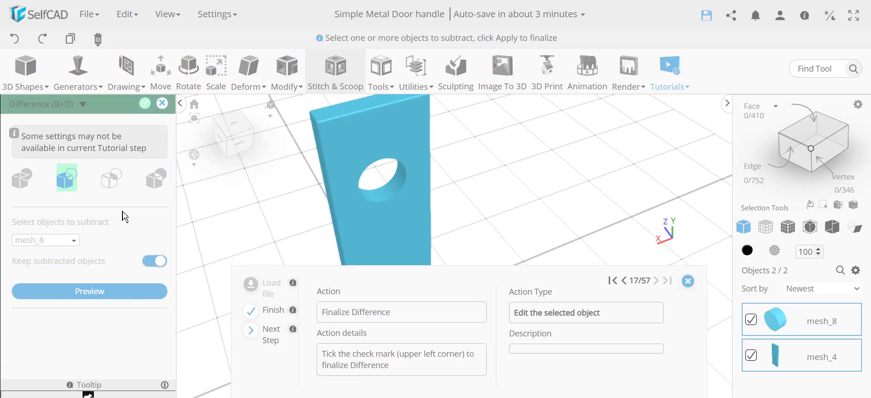
click(146, 108)
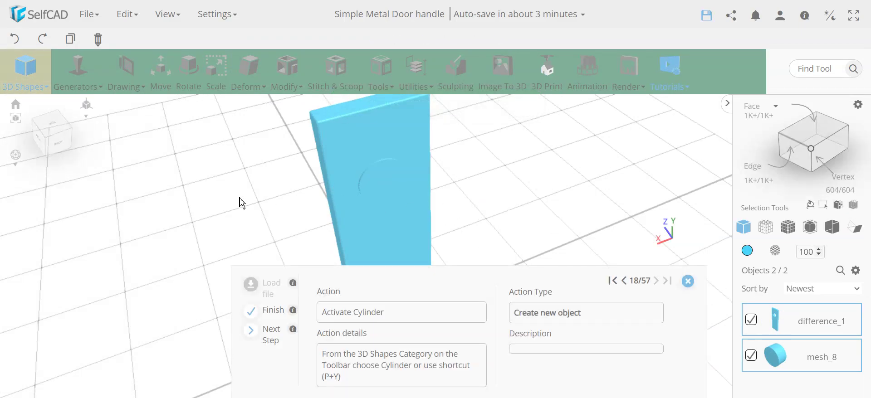
Add a radius 10, height 75 cylinder, mesh_12, running through the plate's hole.
drag(222, 234, 345, 195)
click(25, 73)
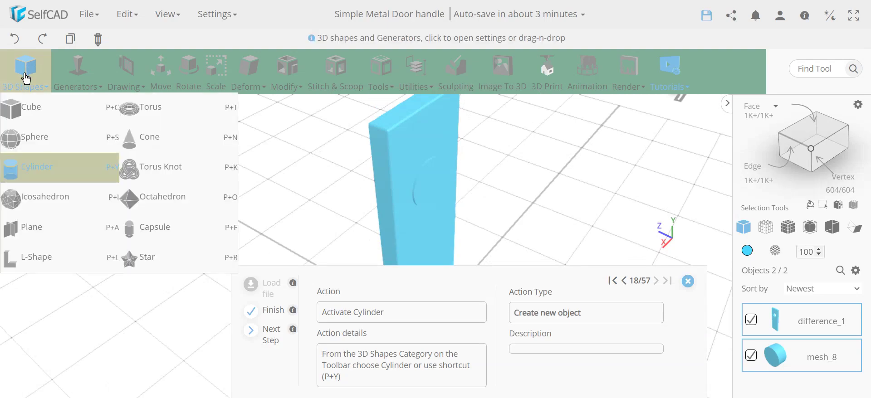
click(36, 167)
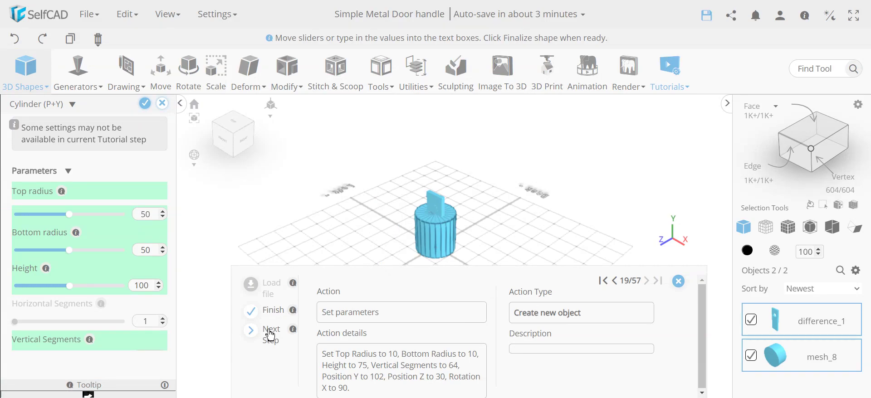
click(275, 337)
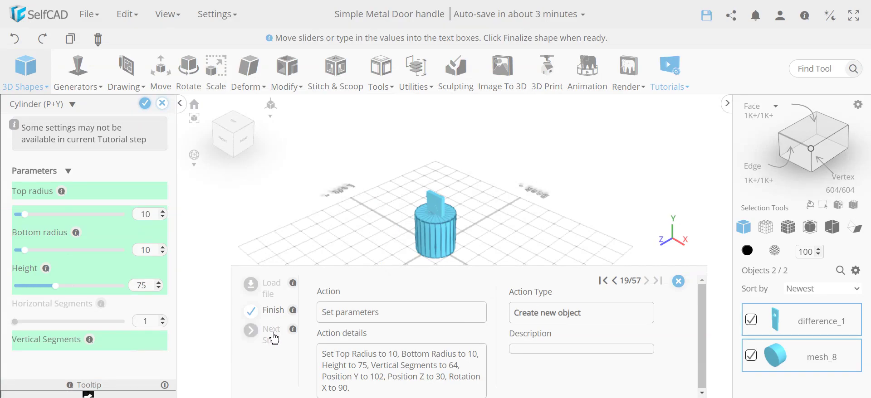
scroll(432, 220, up, 5)
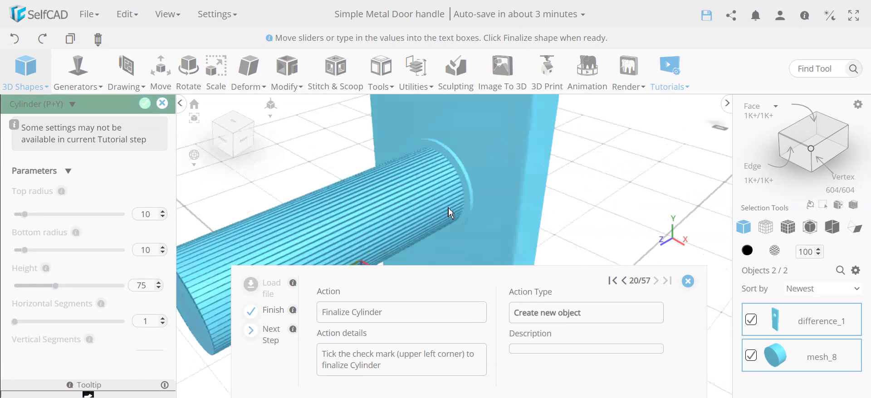
scroll(470, 181, down, 5)
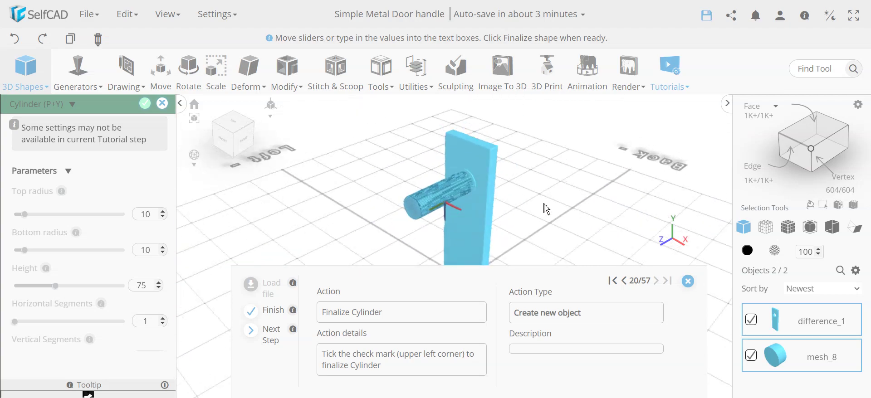
drag(525, 208, 132, 145)
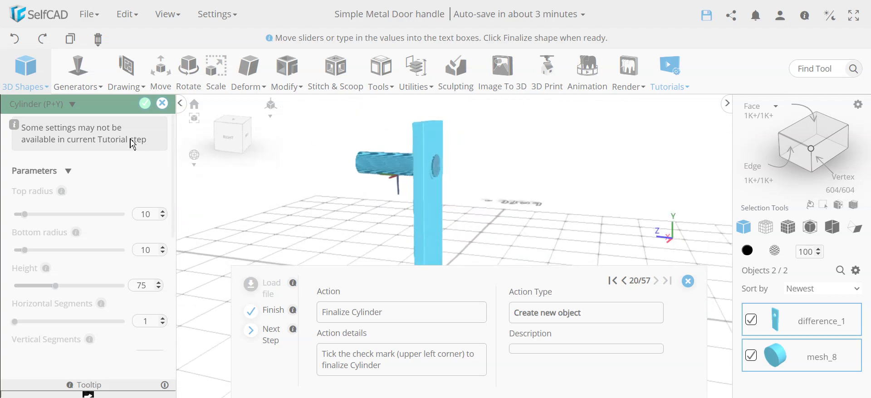
click(145, 104)
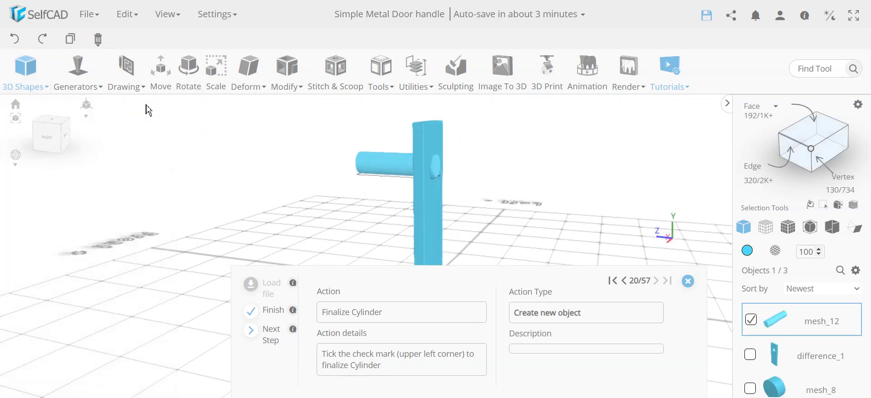
Set up a Difference on mesh_8 subtracting mesh_12, with Keep subtracted objects on.
click(751, 390)
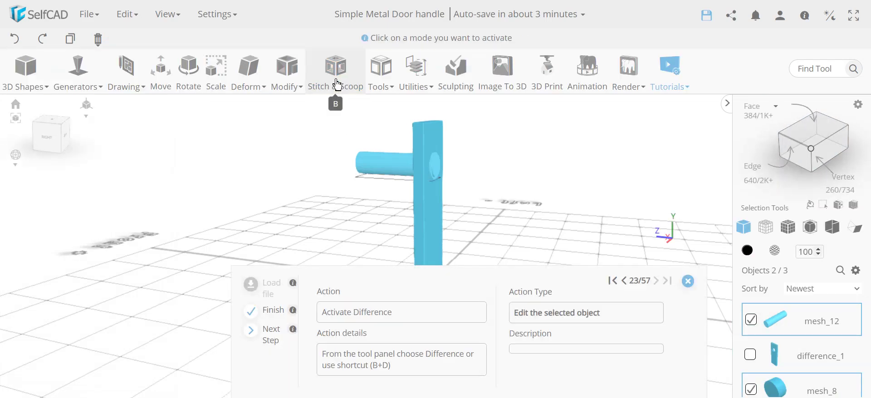
click(337, 85)
click(67, 178)
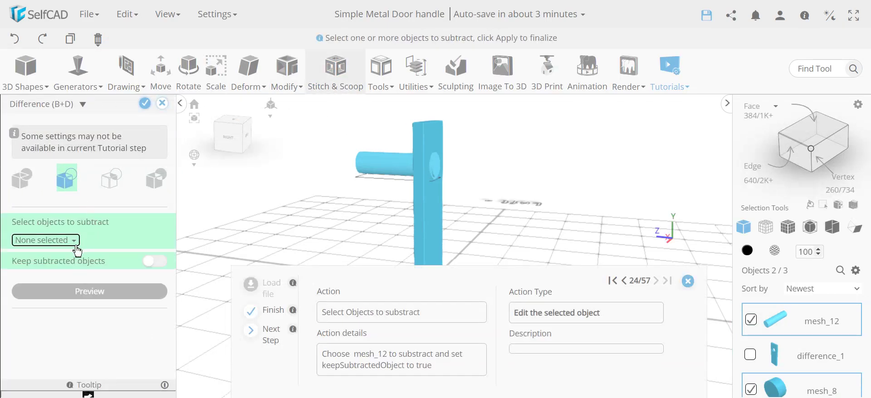
click(75, 241)
click(114, 240)
click(64, 241)
click(23, 272)
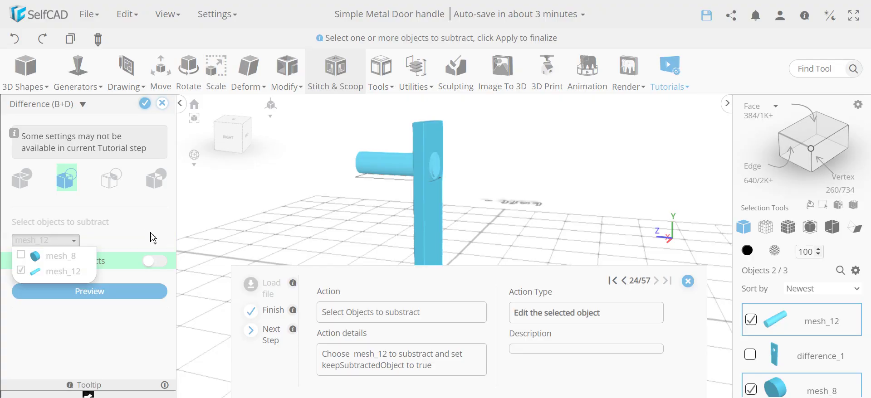
click(113, 218)
right_drag(295, 182, 233, 172)
scroll(429, 167, up, 10)
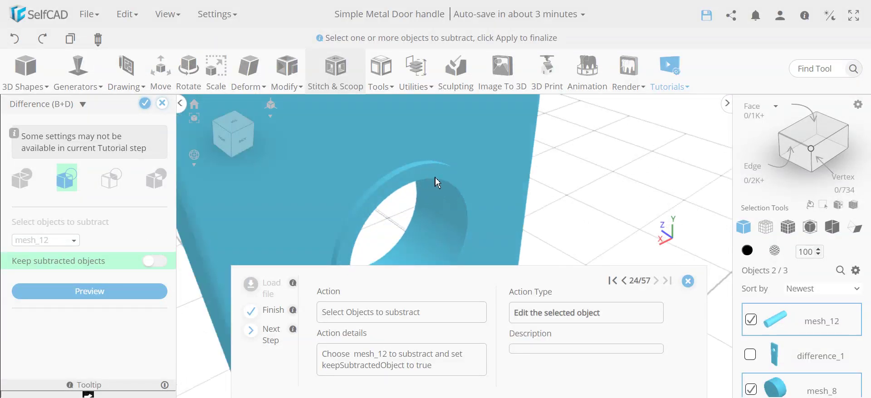
scroll(460, 173, down, 10)
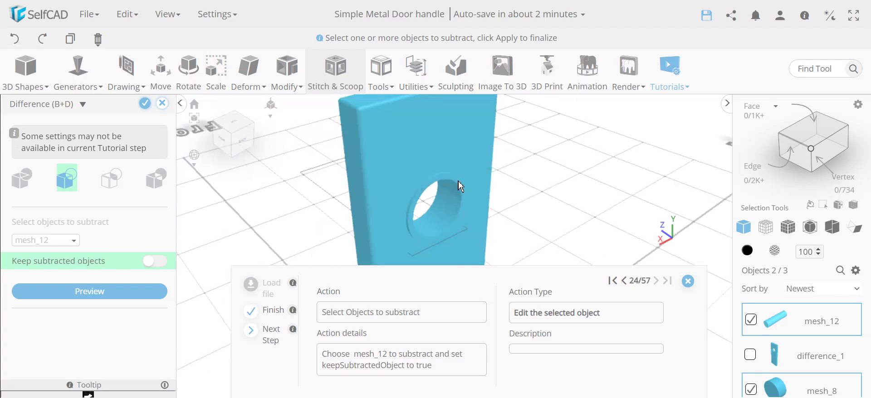
right_drag(494, 194, 521, 193)
scroll(505, 181, up, 5)
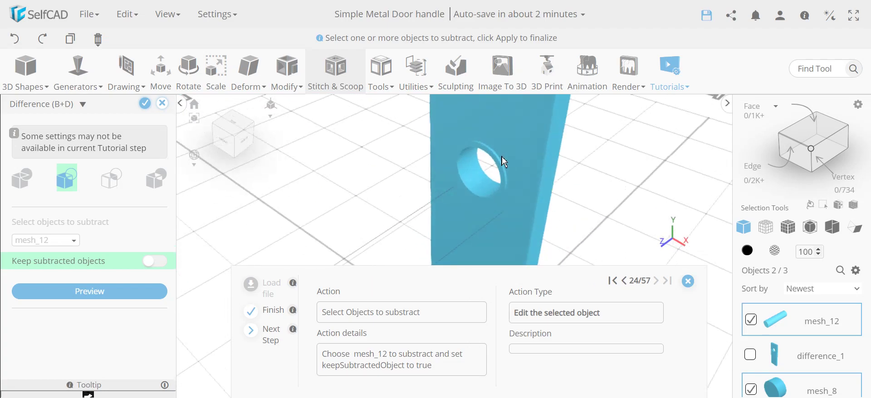
click(162, 267)
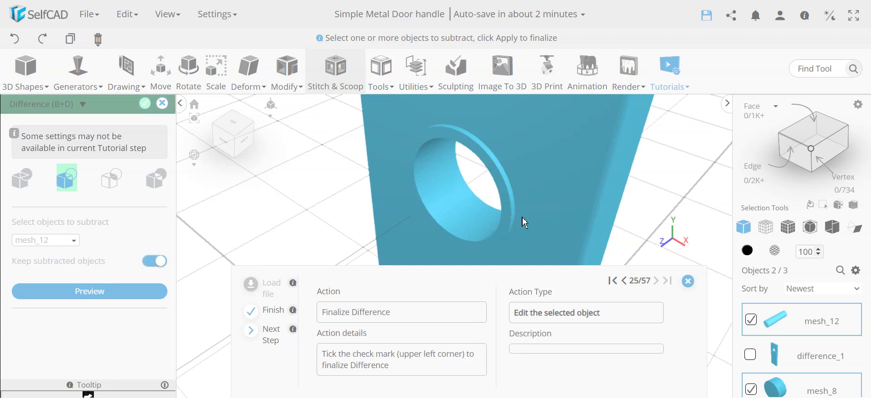
Apply the difference, then select only the cylinder's end face in polygon mode.
click(145, 104)
scroll(599, 227, down, 3)
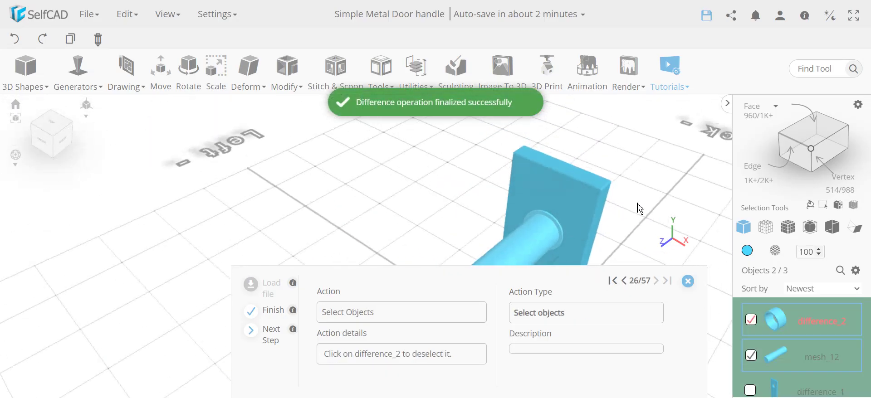
right_drag(594, 181, 567, 184)
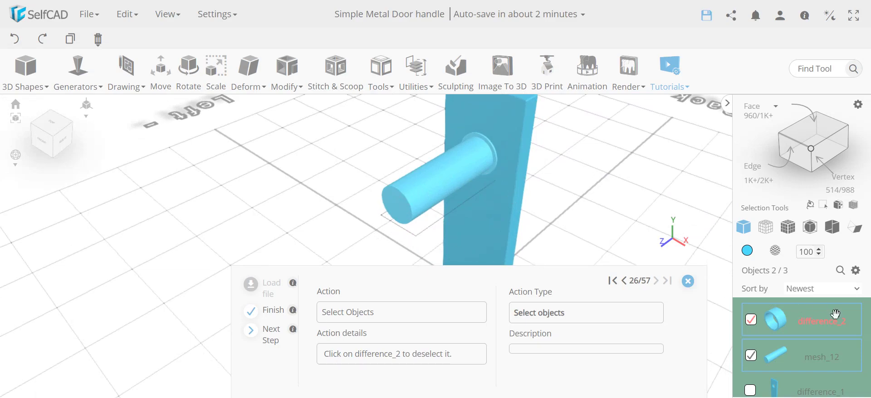
click(752, 320)
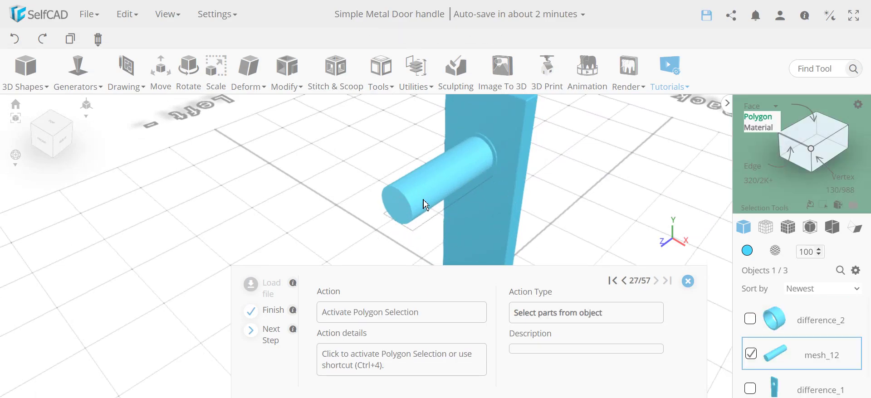
click(759, 119)
right_drag(569, 211, 635, 203)
click(468, 180)
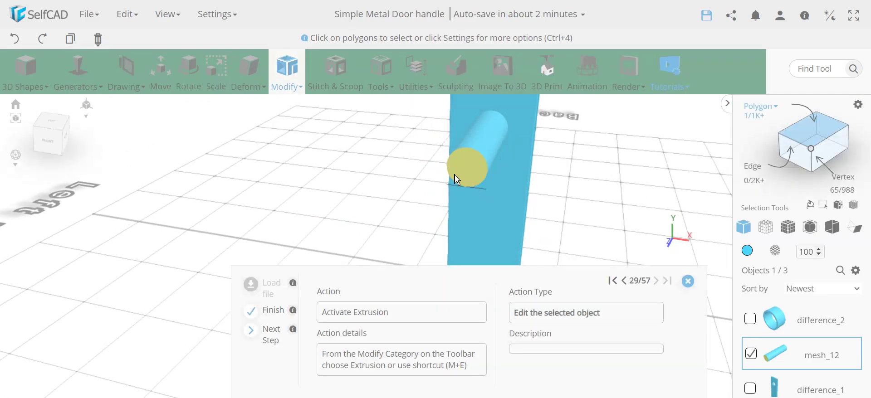
Extrude the end face by 1 with a Rotate Y -5 macro repeated 18 times.
click(290, 89)
click(308, 106)
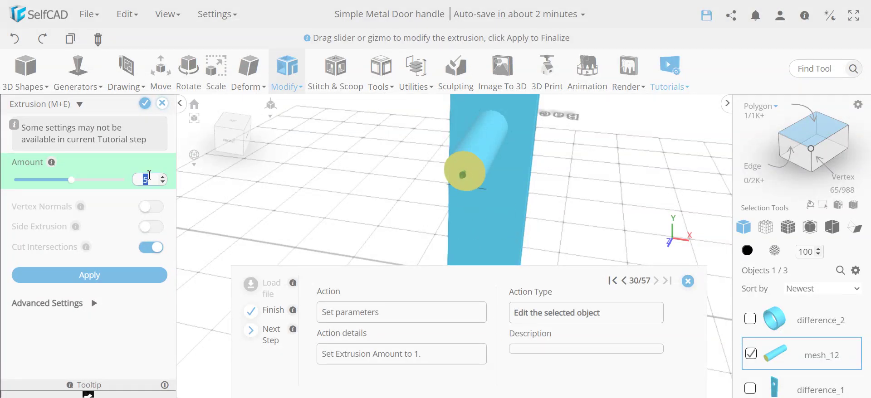
key(Return)
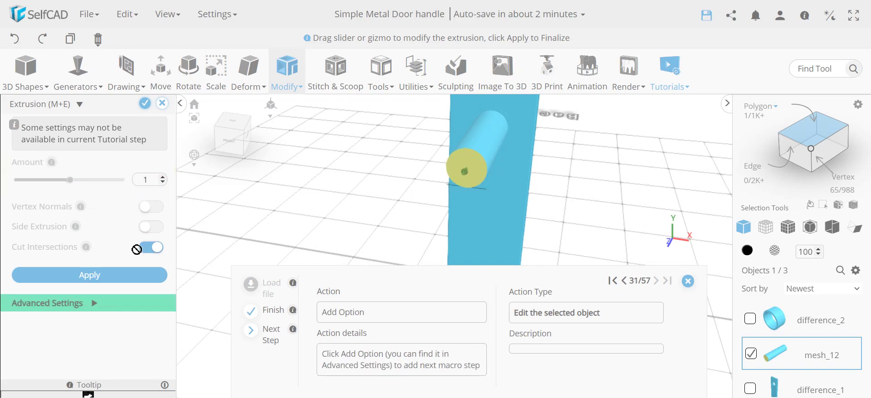
click(94, 309)
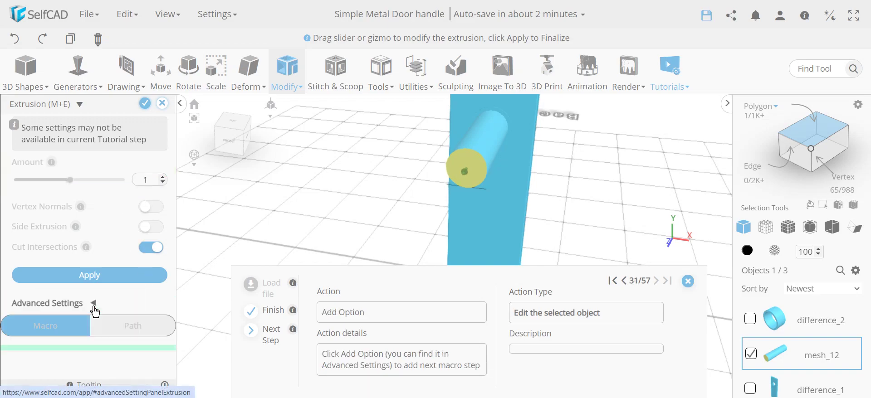
scroll(95, 290, down, 3)
click(69, 246)
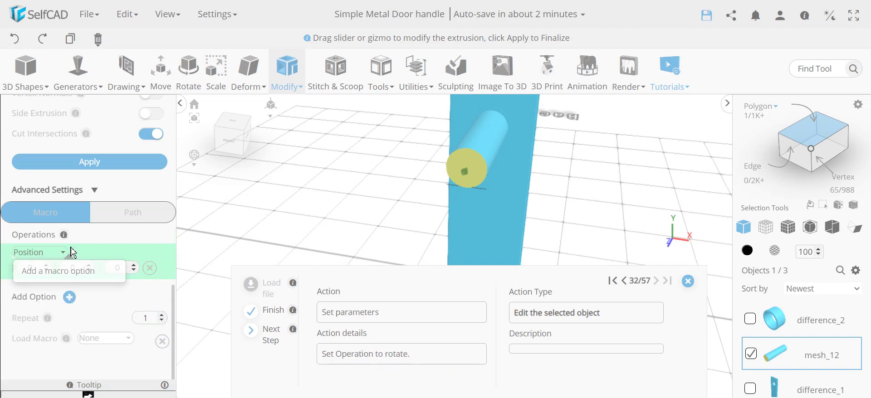
click(61, 257)
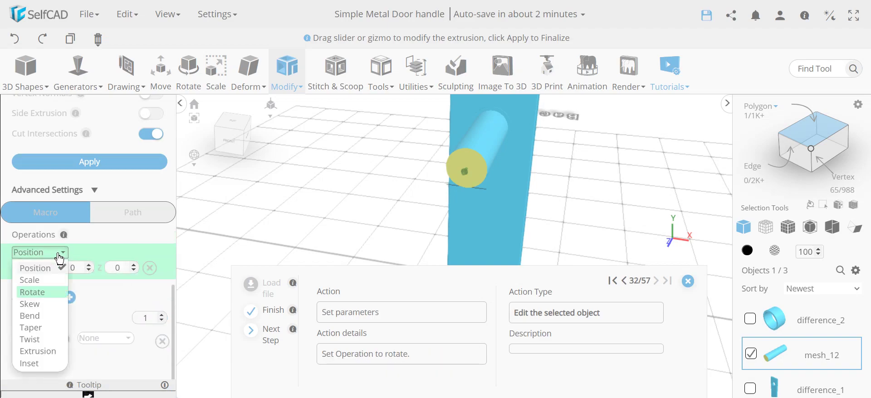
click(63, 293)
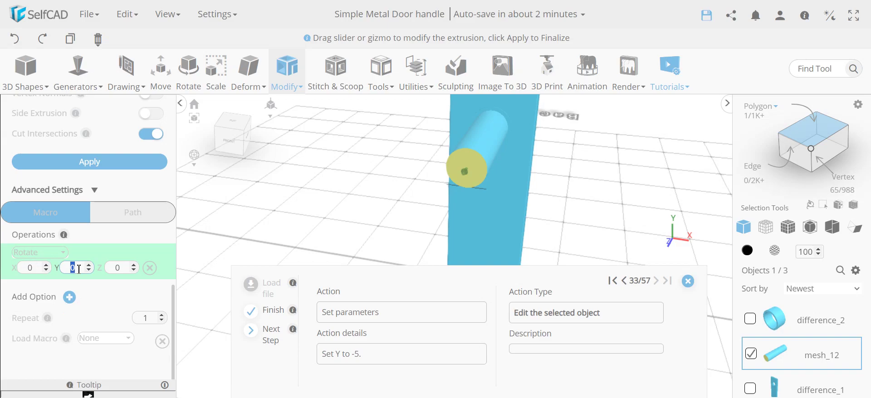
text(-5)
click(102, 288)
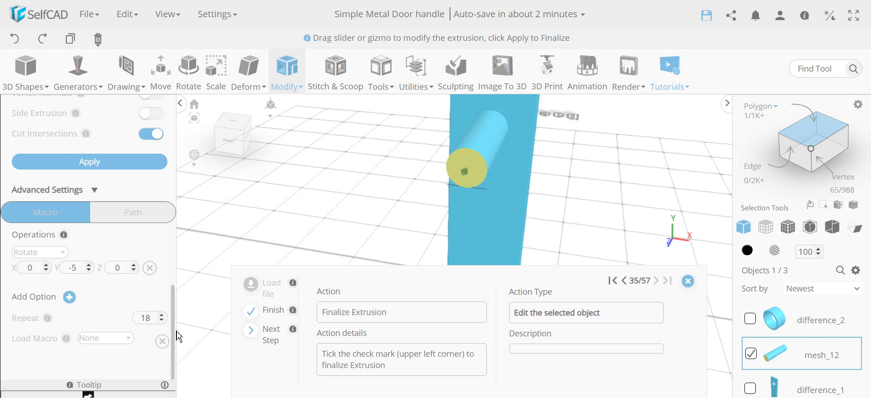
scroll(107, 193, up, 3)
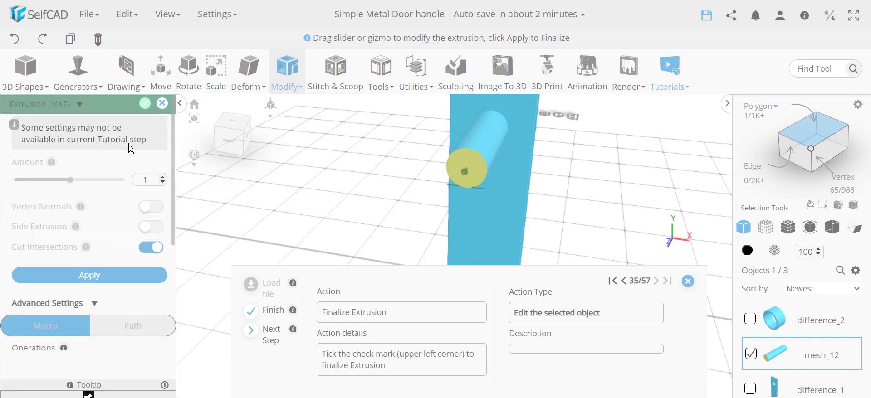
click(145, 105)
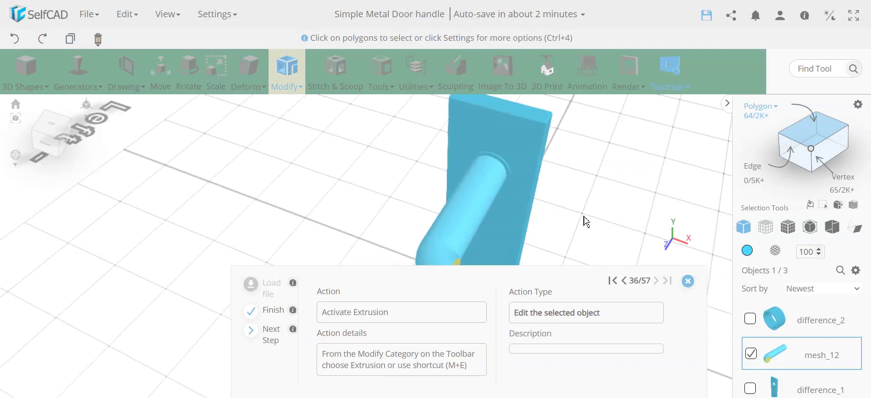
Extrude mesh_12's bent end face straight by 100 into an L-shaped handle arm.
drag(605, 202, 346, 192)
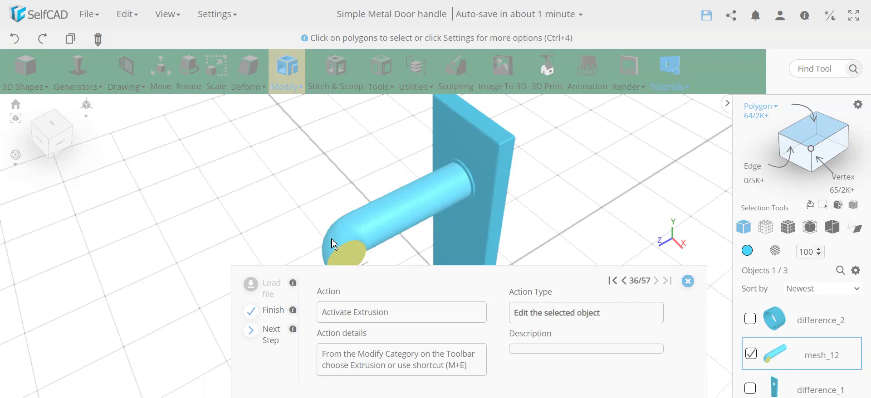
click(296, 86)
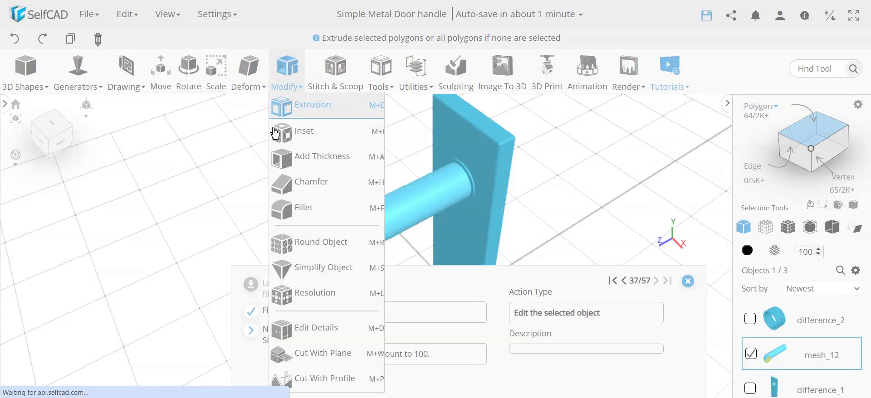
click(291, 106)
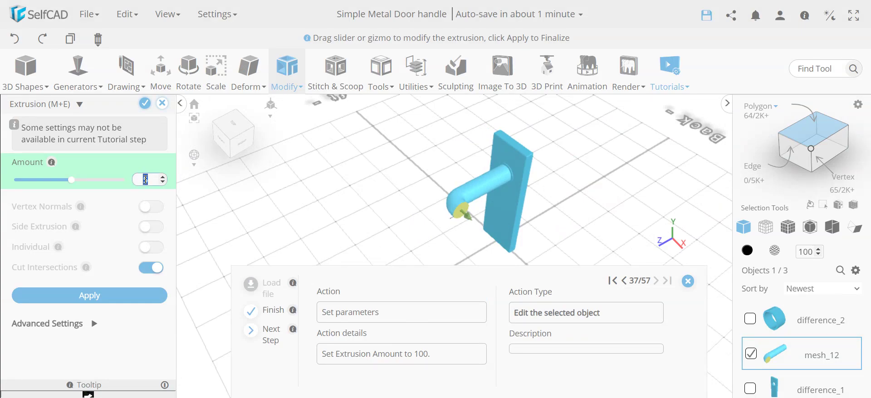
text(00)
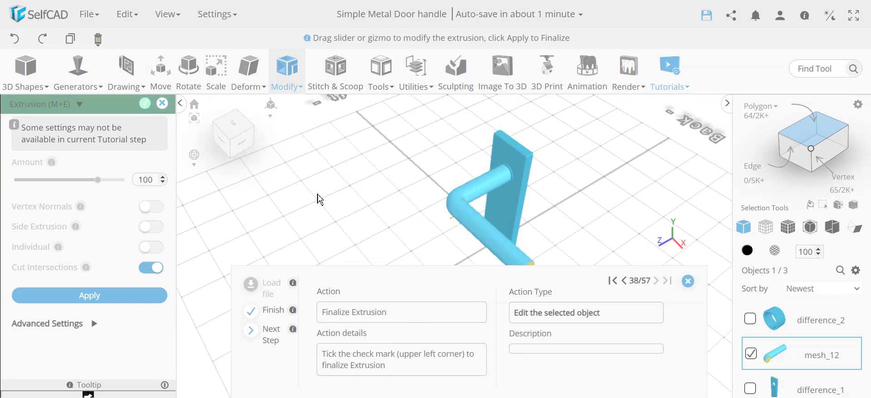
right_drag(333, 207, 490, 243)
click(147, 107)
right_drag(218, 181, 451, 142)
Enable Loop selection in edge mode and pick the edge ring at the lever's end.
click(422, 206)
scroll(449, 166, up, 3)
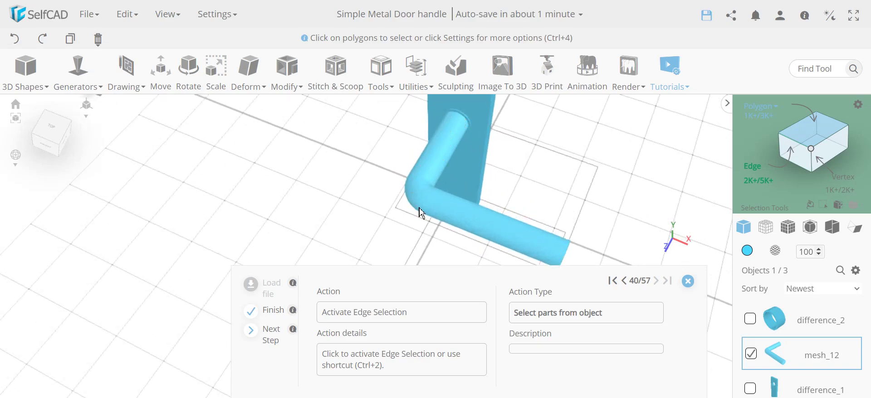
right_drag(613, 223, 514, 190)
click(753, 172)
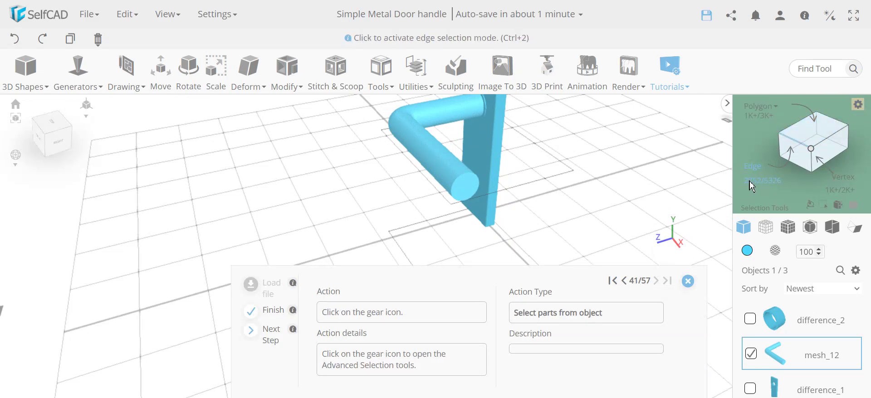
click(859, 105)
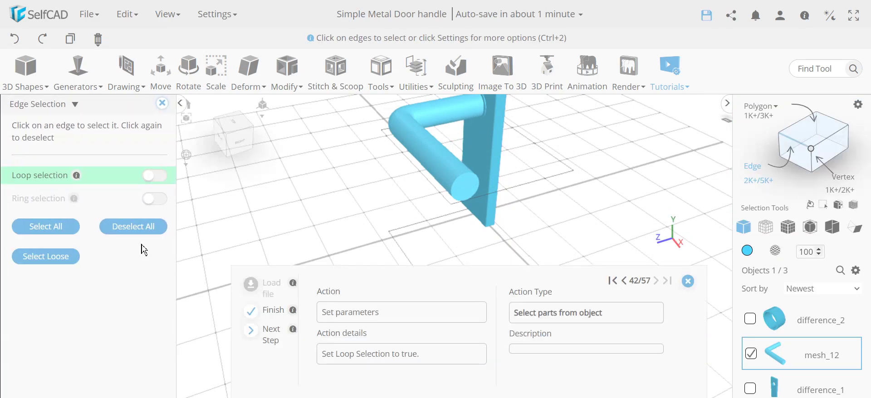
click(157, 177)
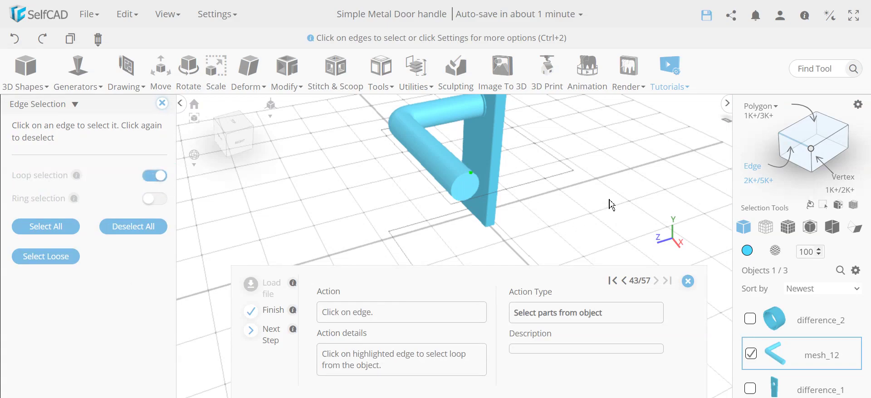
scroll(433, 222, up, 10)
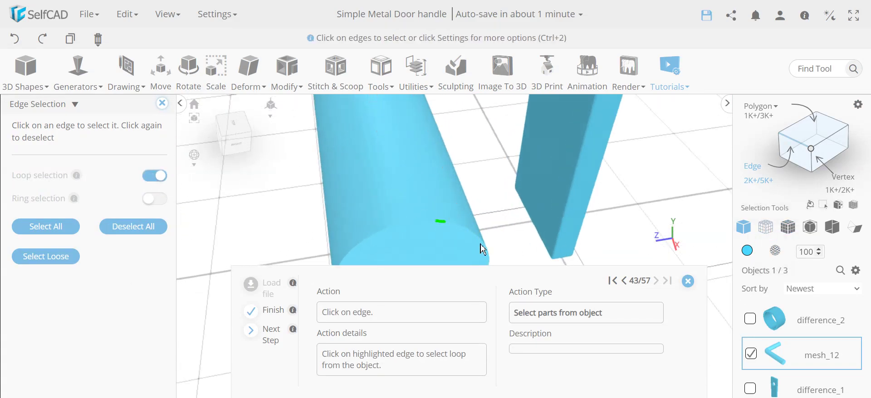
scroll(475, 241, up, 3)
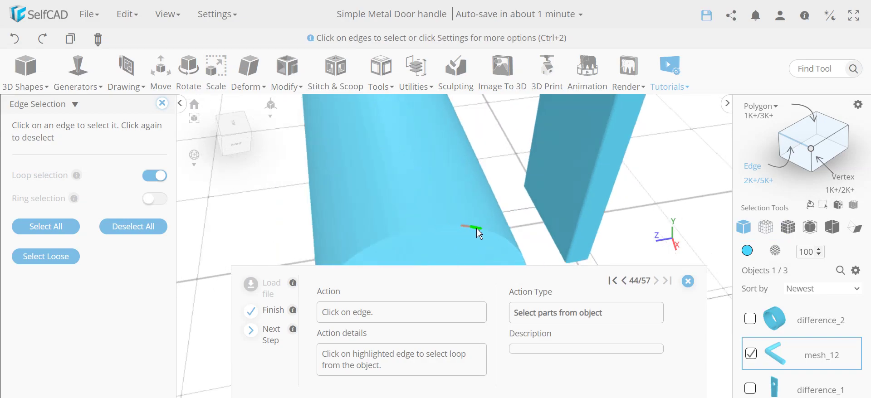
click(480, 233)
scroll(477, 229, down, 5)
mouse_move(604, 228)
right_down()
mouse_move(625, 226)
mouse_move(595, 231)
right_up()
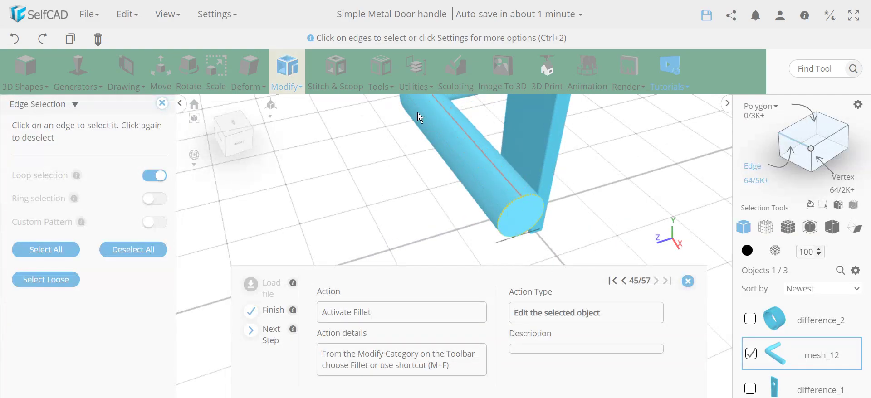
right_drag(412, 117, 477, 130)
Fillet the selected edge loop at the lever's end with intensity 4.9 and level 10.
click(295, 85)
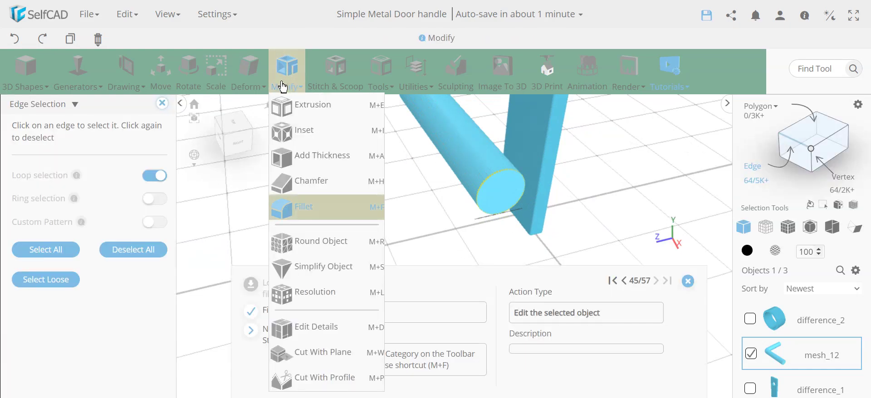
click(278, 88)
click(286, 84)
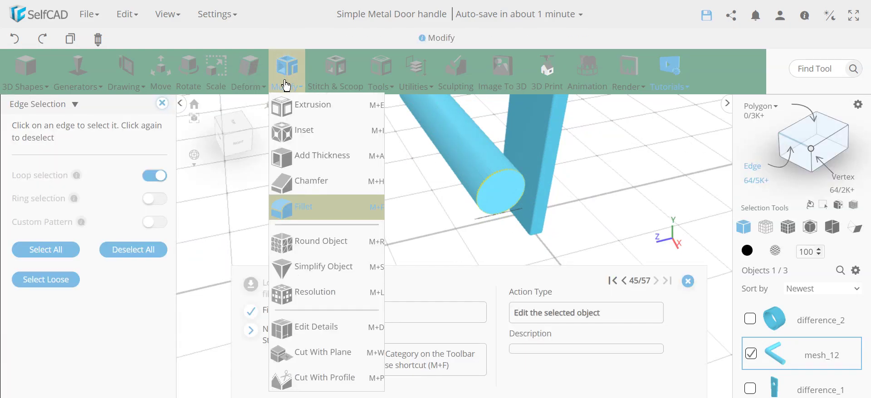
click(313, 208)
scroll(498, 173, up, 5)
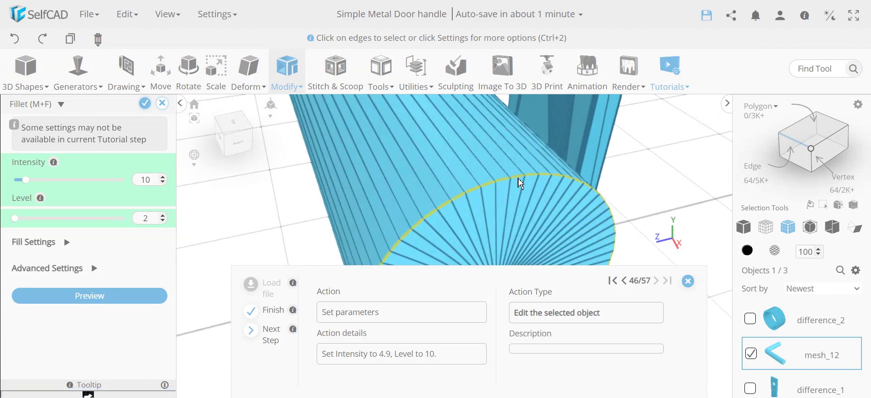
click(272, 335)
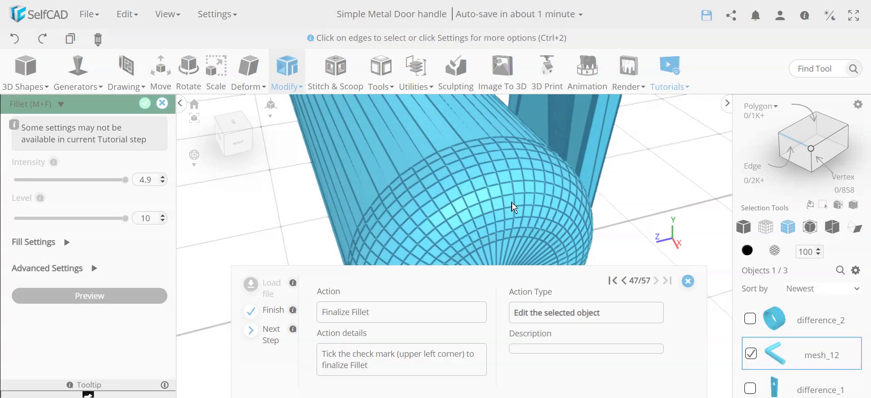
click(144, 104)
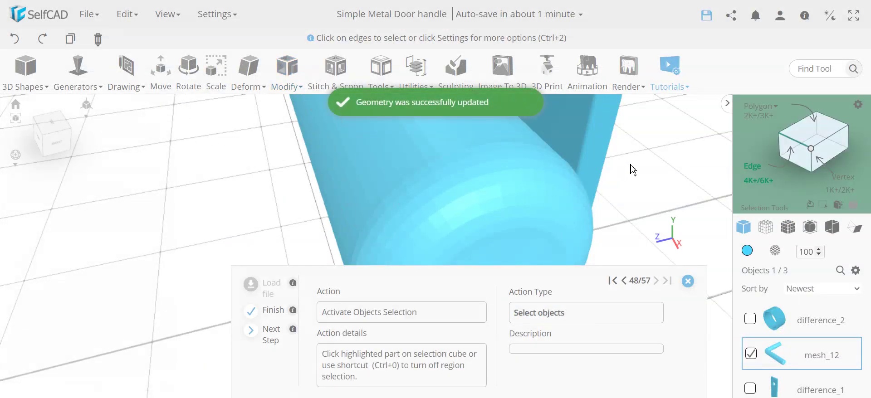
Leave edge mode, select the lever plus difference_2 and difference_1, and bring up their Materials settings.
scroll(633, 169, down, 5)
click(752, 171)
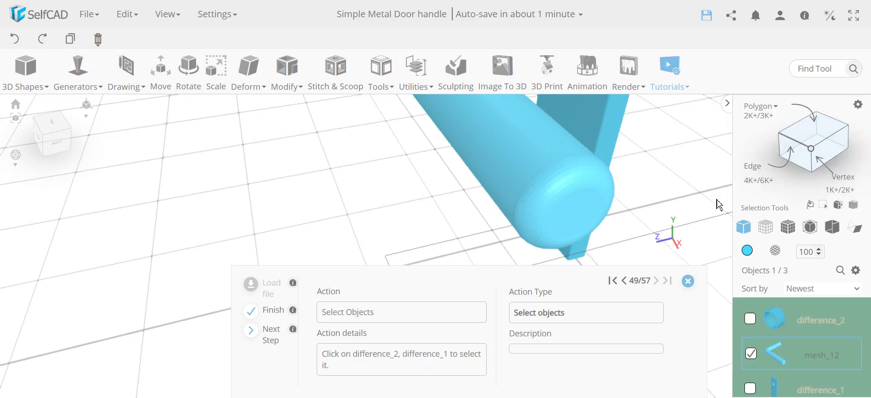
click(751, 320)
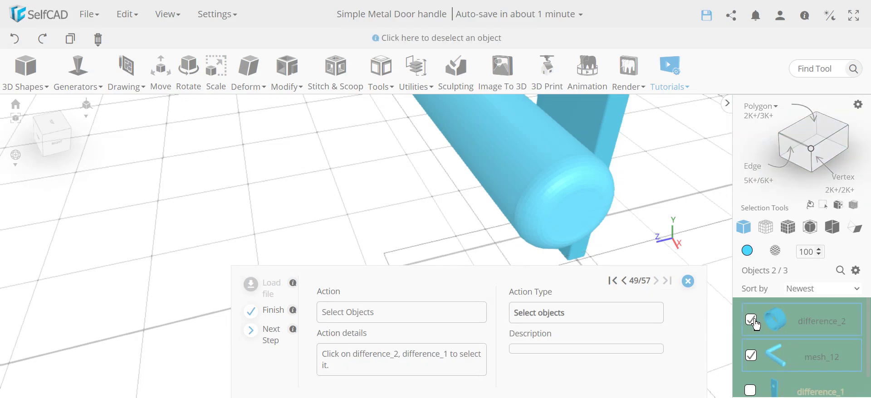
click(751, 392)
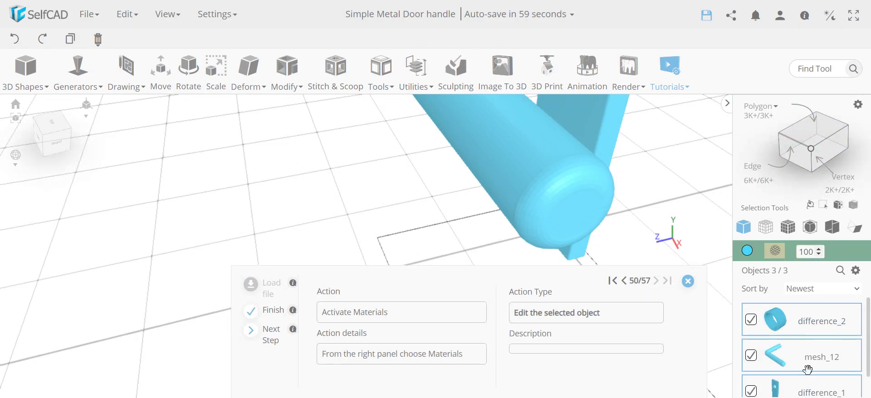
click(776, 252)
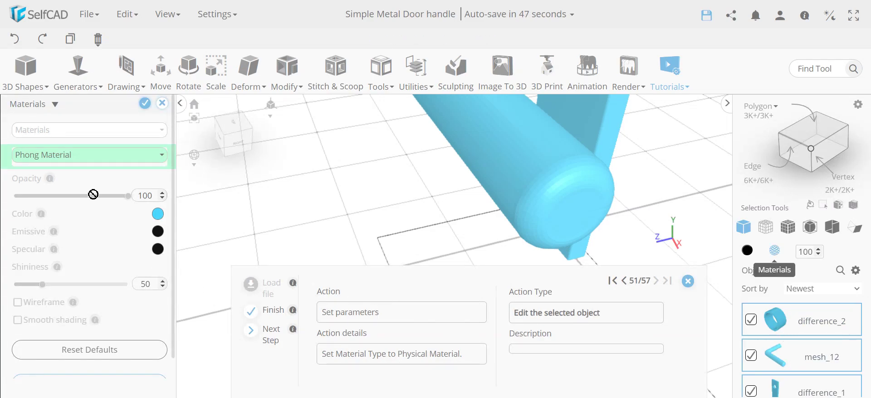
Switch the handle's material to Physical Material with a white colour.
click(98, 164)
click(82, 202)
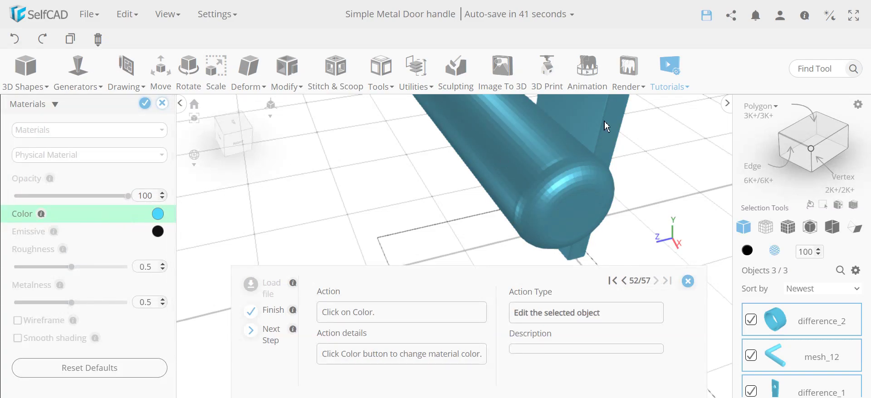
mouse_move(635, 83)
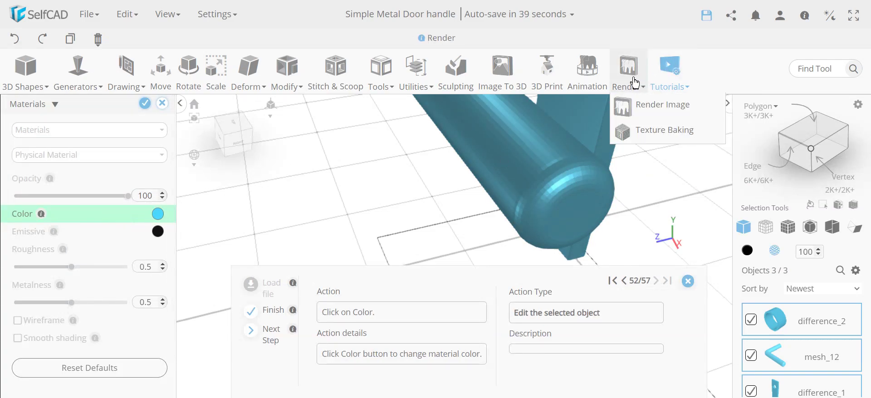
click(158, 220)
click(171, 367)
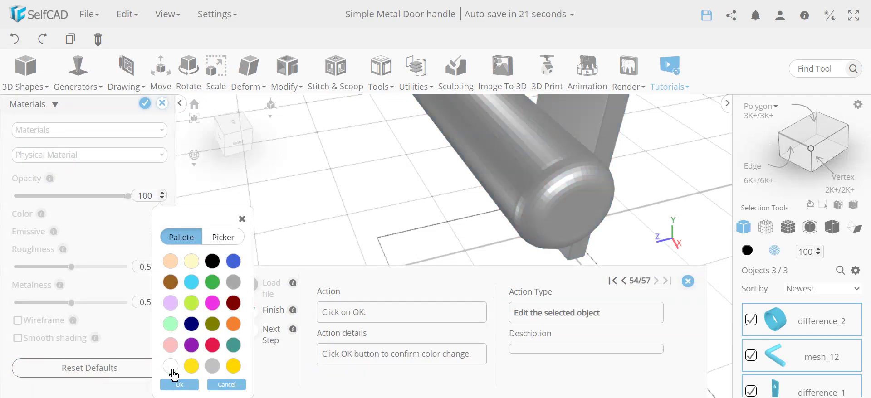
click(186, 388)
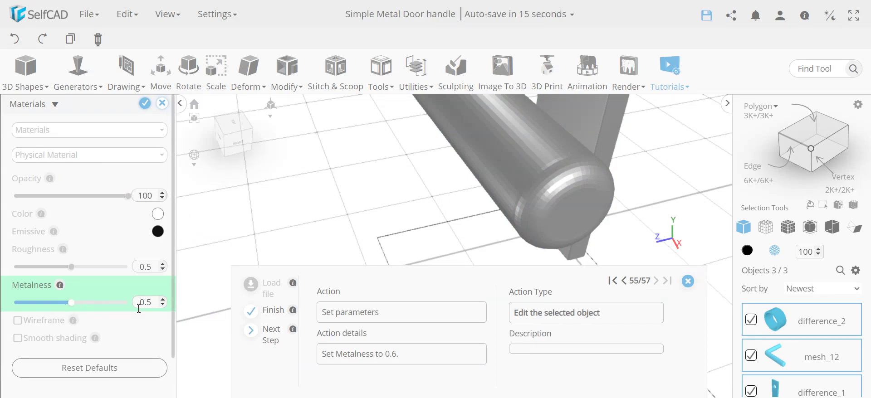
Set the material's metalness to 0.6 and roughness to 0.4.
double_click(156, 302)
text(0.6)
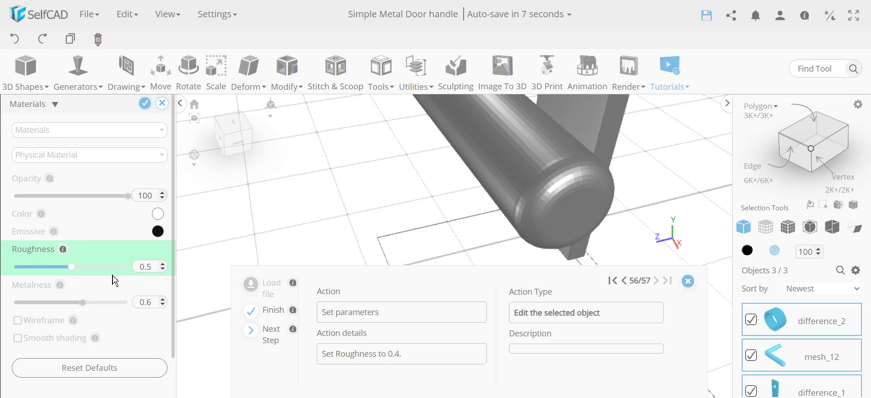
double_click(154, 266)
key(Return)
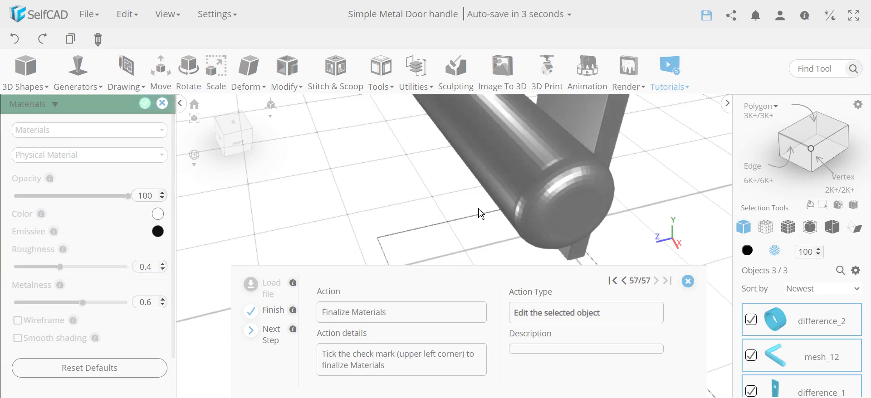
Apply the grey metal material, close the tutorial guide, and orbit to view the handle from the side.
click(144, 104)
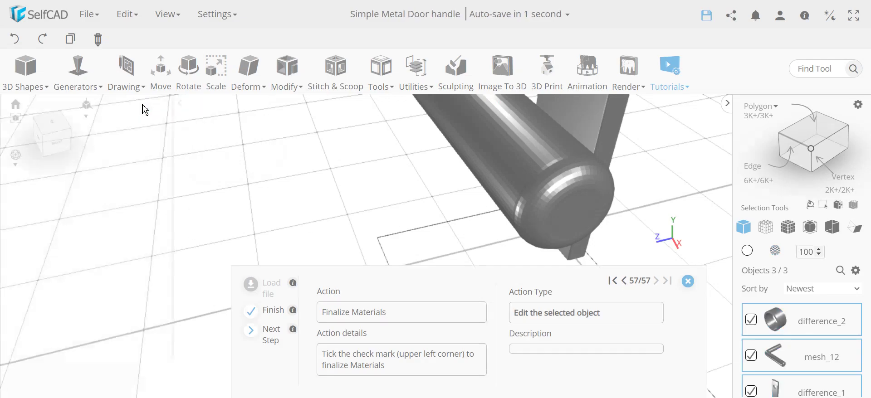
click(688, 282)
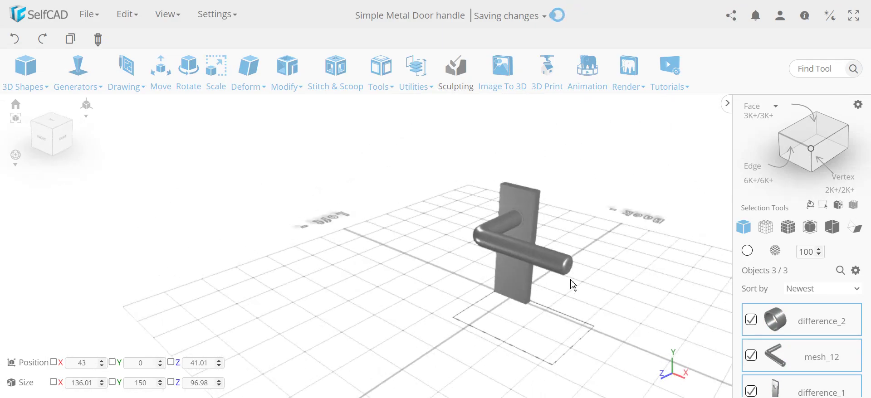
drag(572, 285, 241, 274)
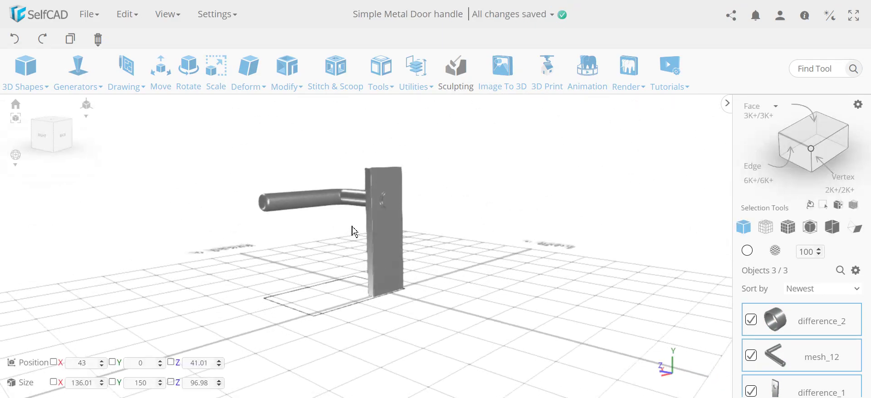
scroll(405, 195, up, 5)
scroll(405, 195, down, 5)
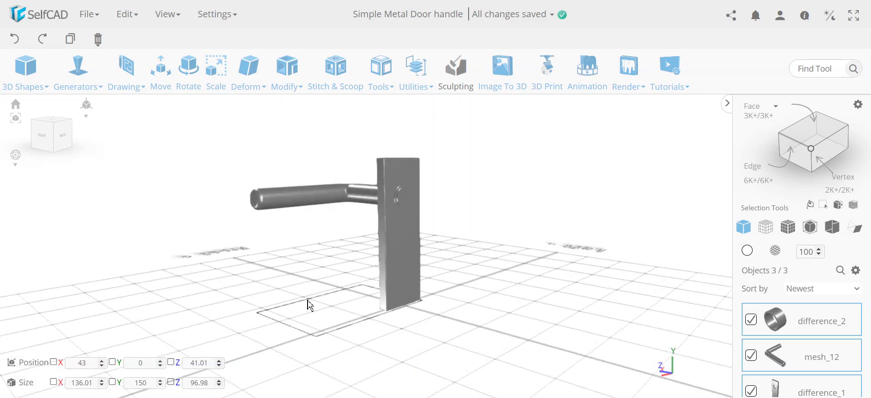